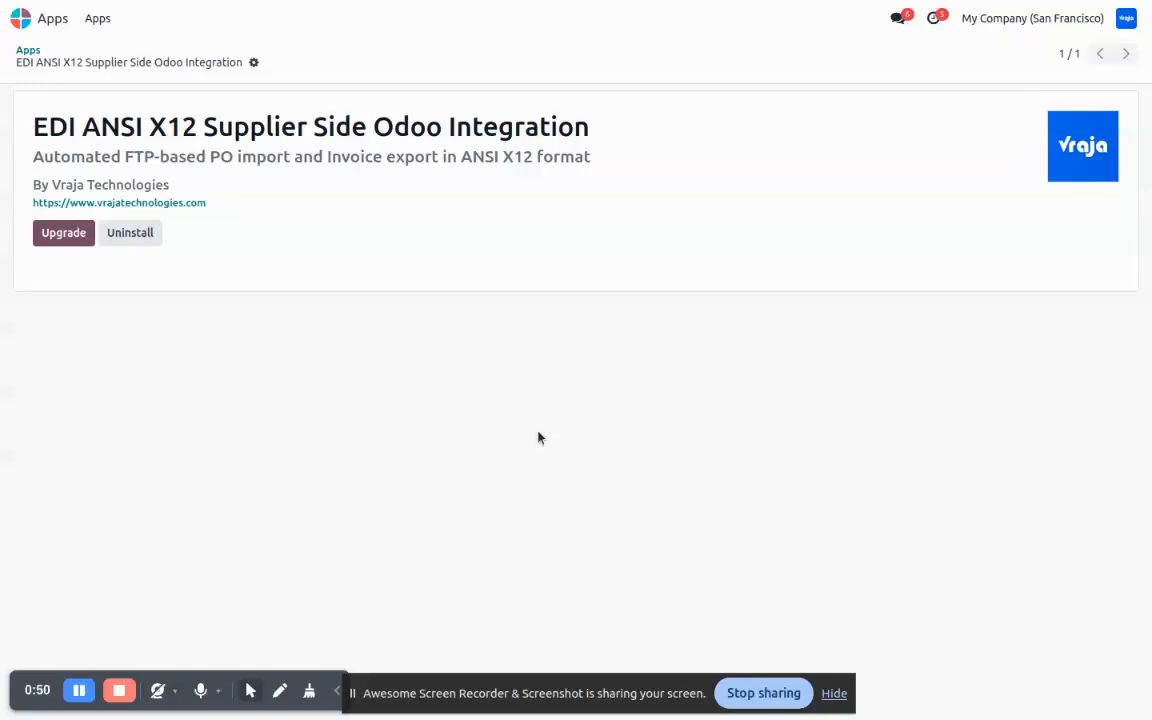
- Create a new FTP Syncing record and step through Name, URL, Username, Password, Port and Store
click(22, 19)
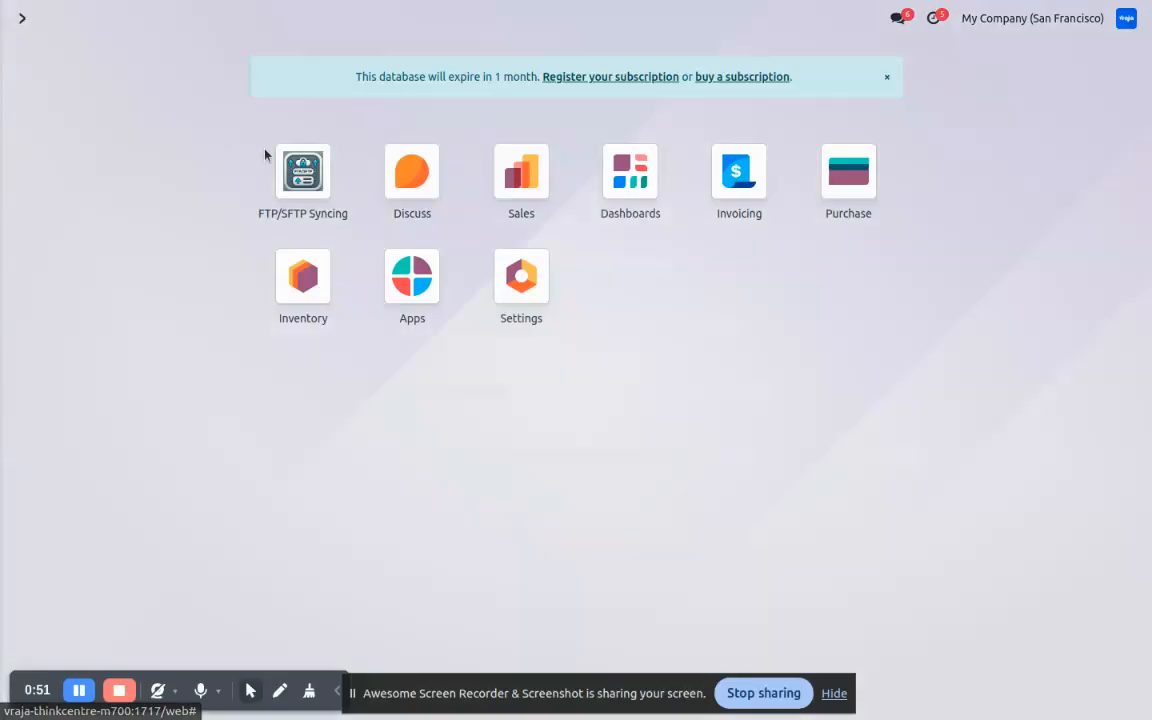
click(300, 178)
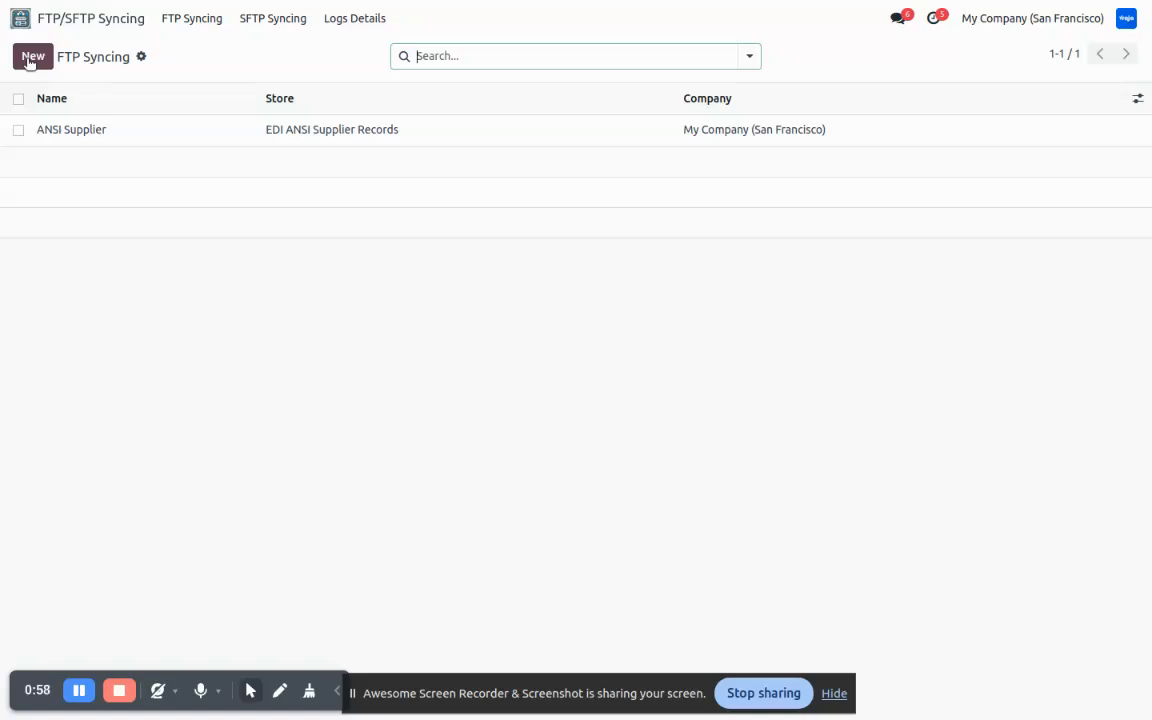
click(31, 58)
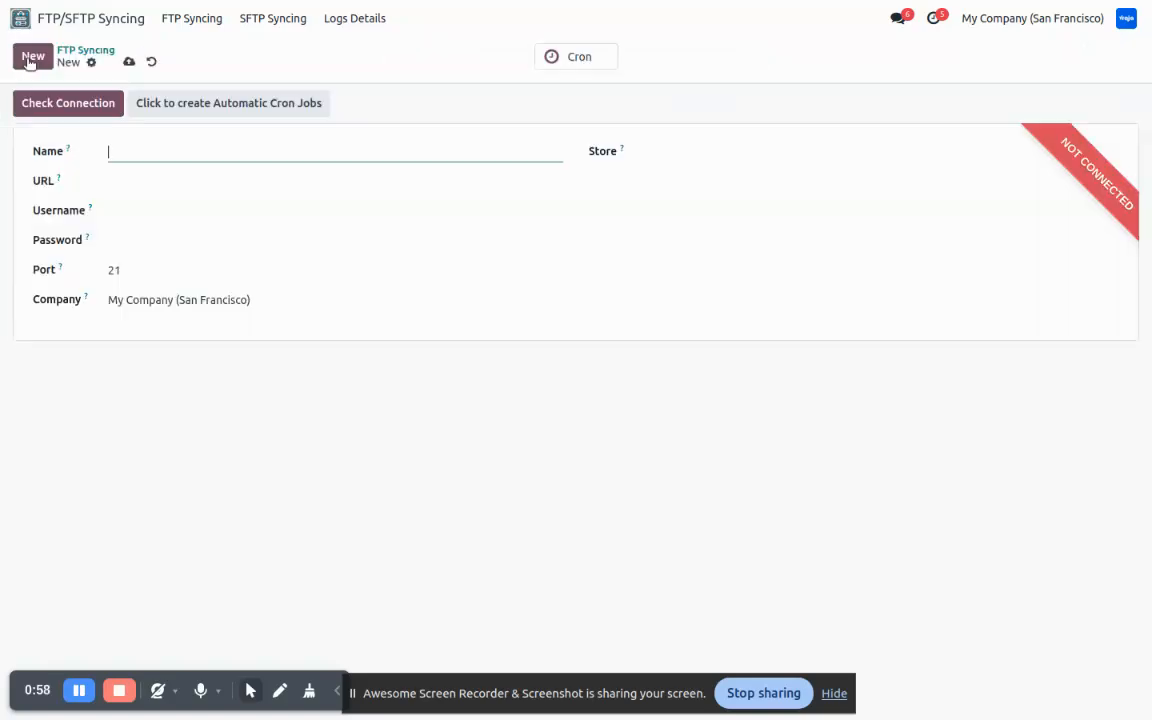
click(122, 182)
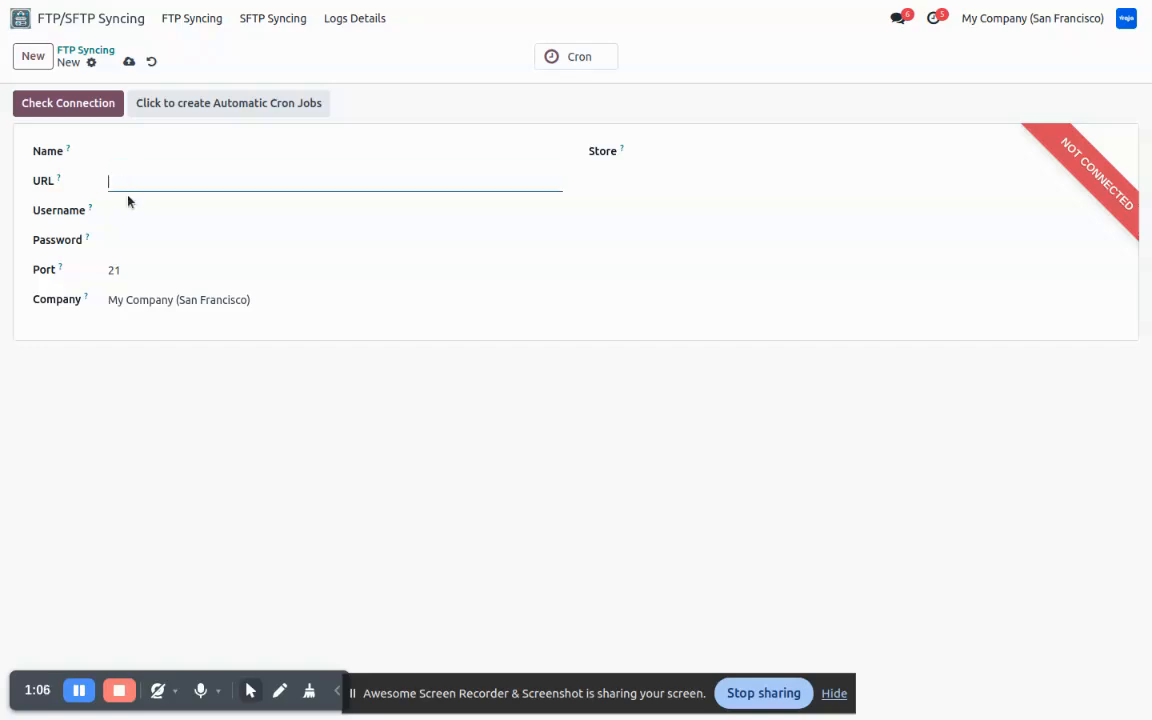
click(127, 208)
click(136, 236)
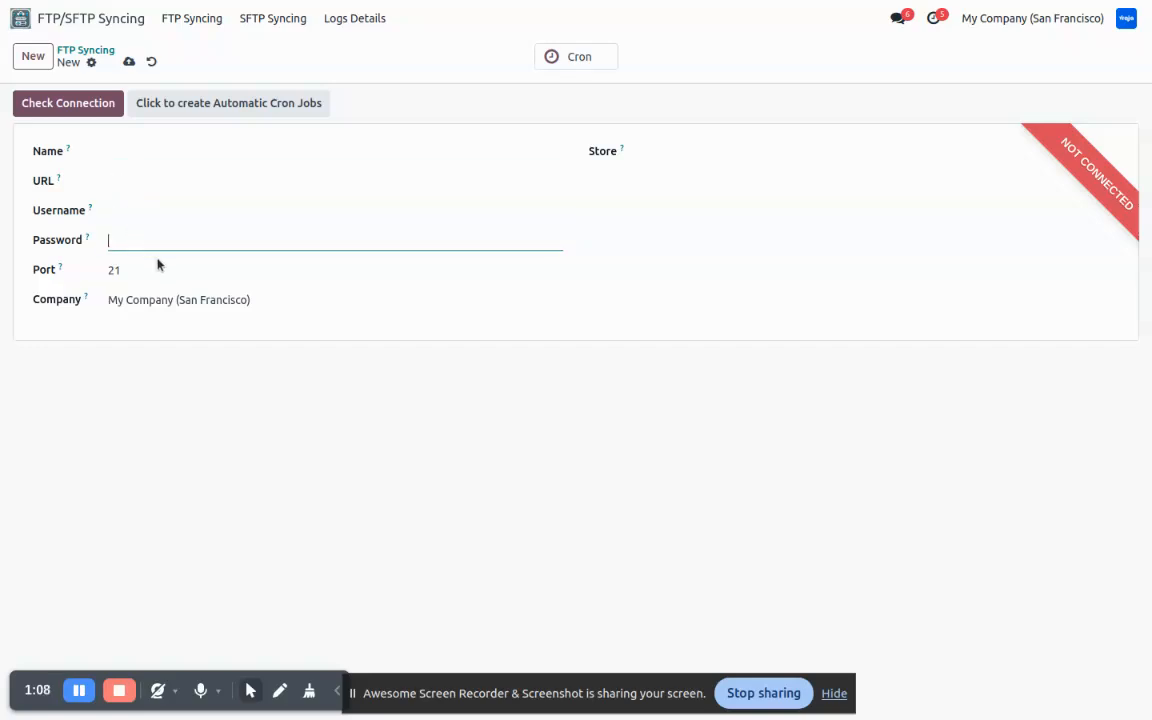
click(162, 270)
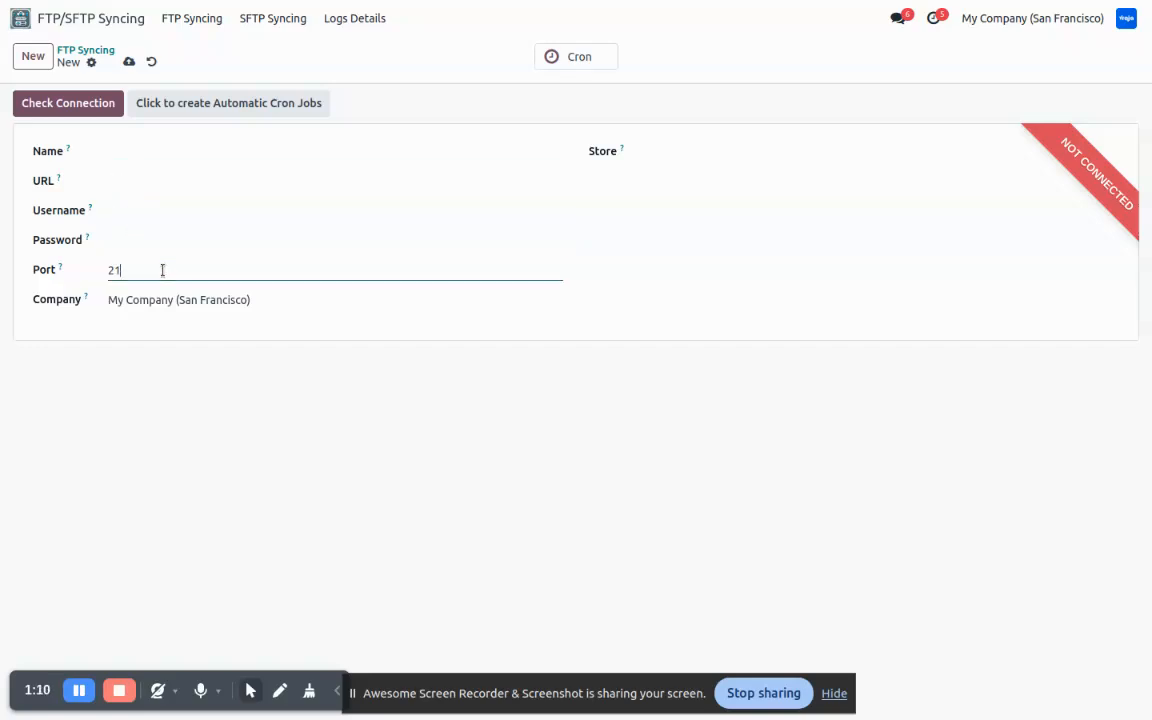
click(678, 156)
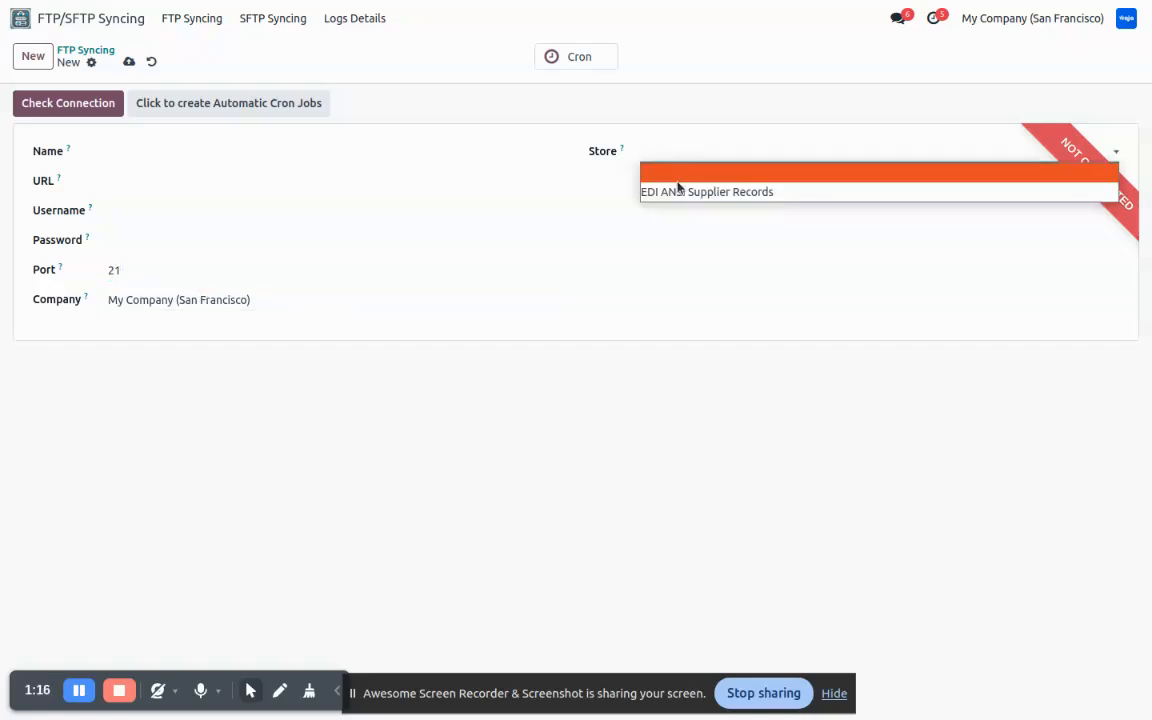
- Set store EDI ANSI Supplier Records and pricelist Default USD pricelist (USD) on the draft connection
click(679, 190)
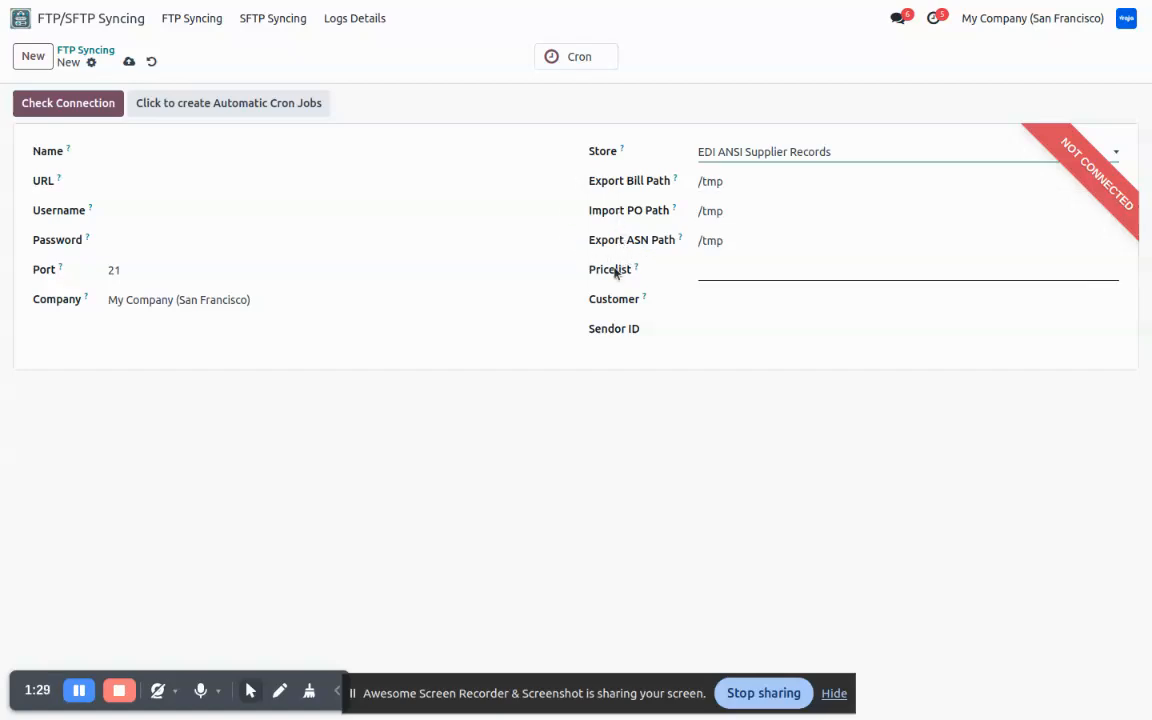
click(702, 268)
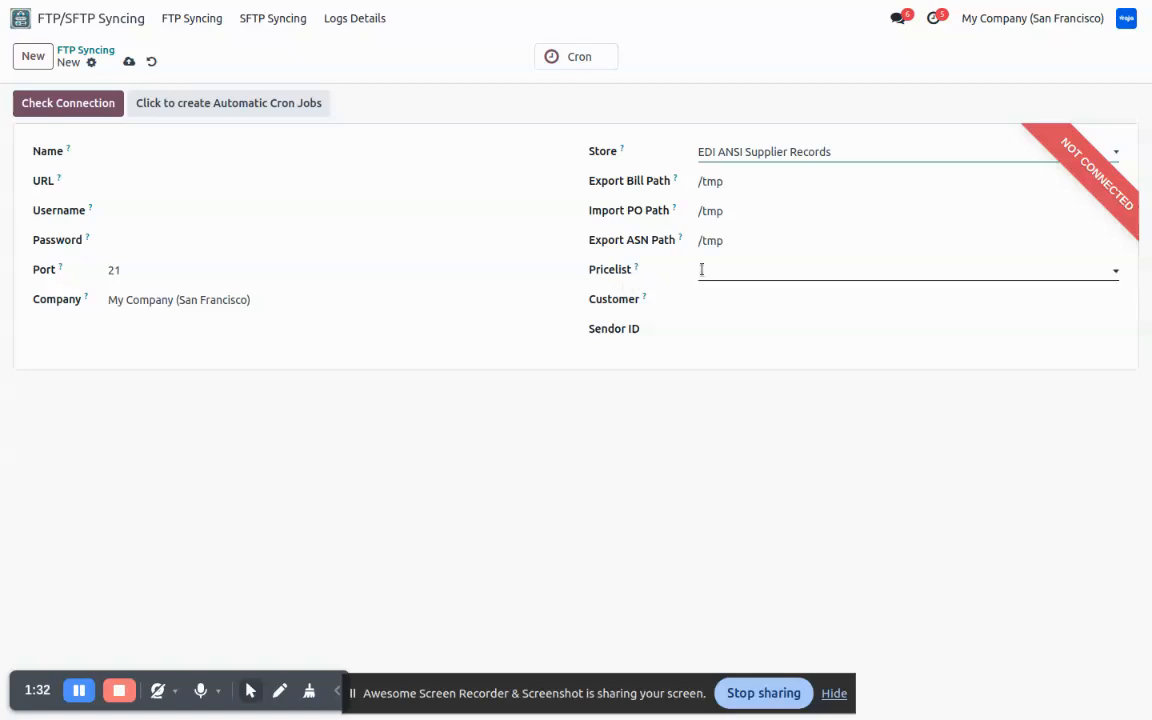
click(722, 270)
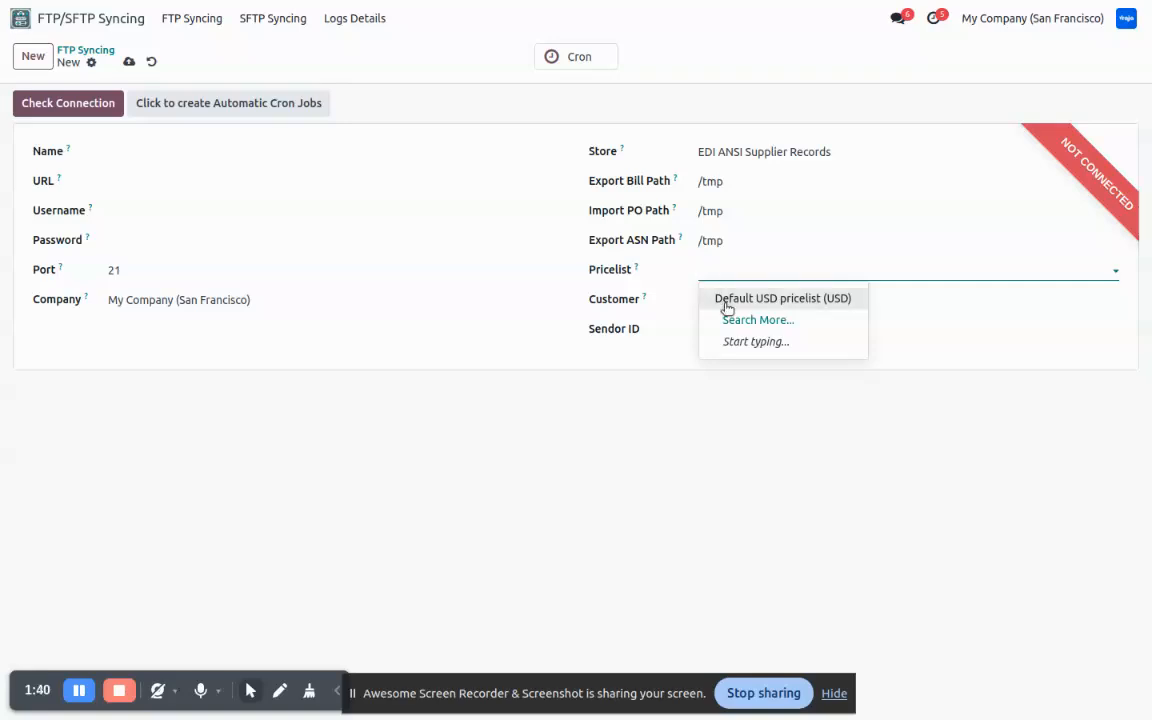
click(668, 373)
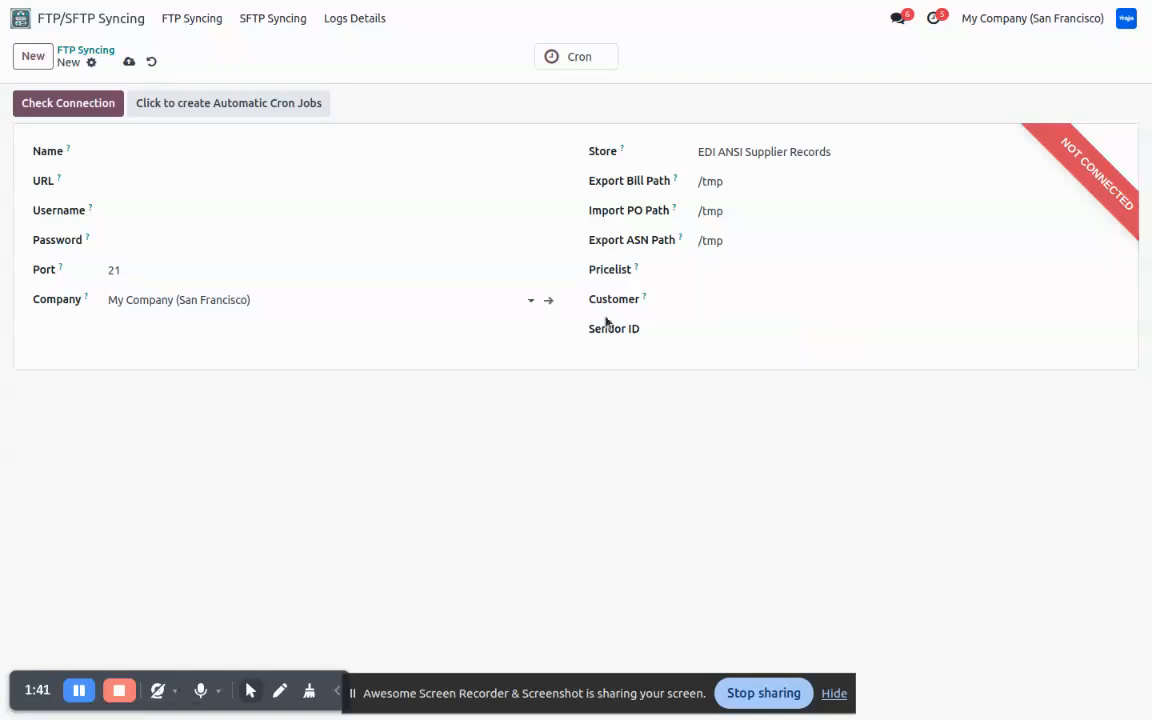
click(745, 269)
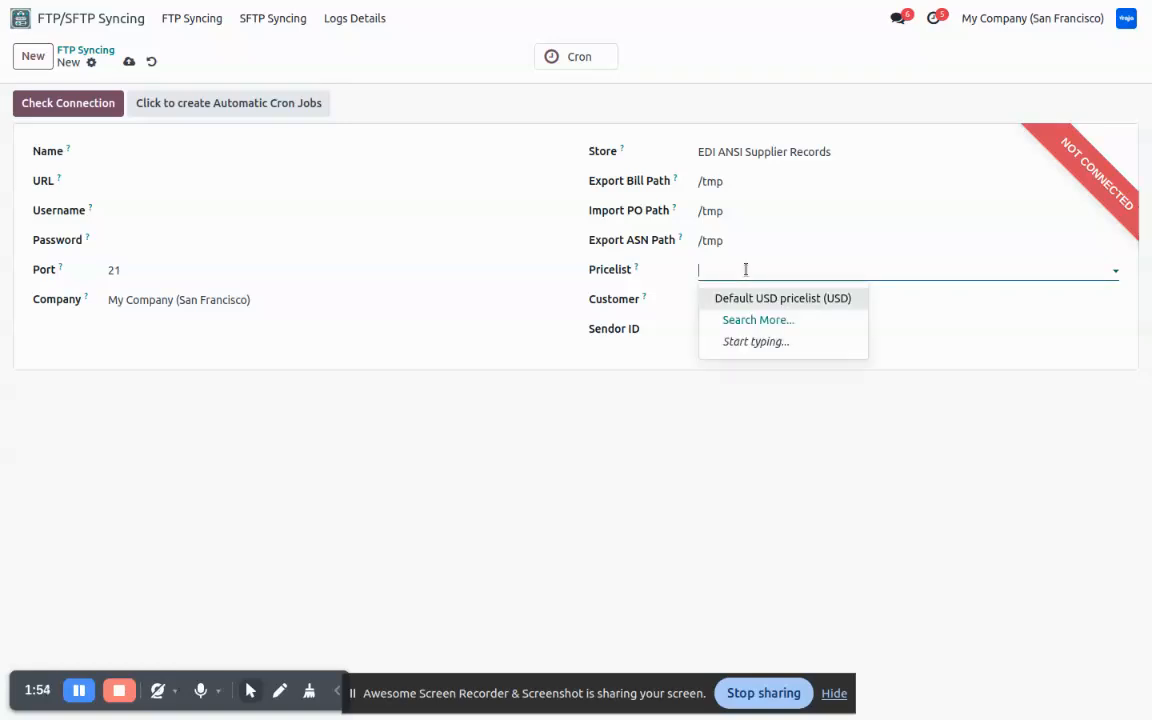
click(760, 299)
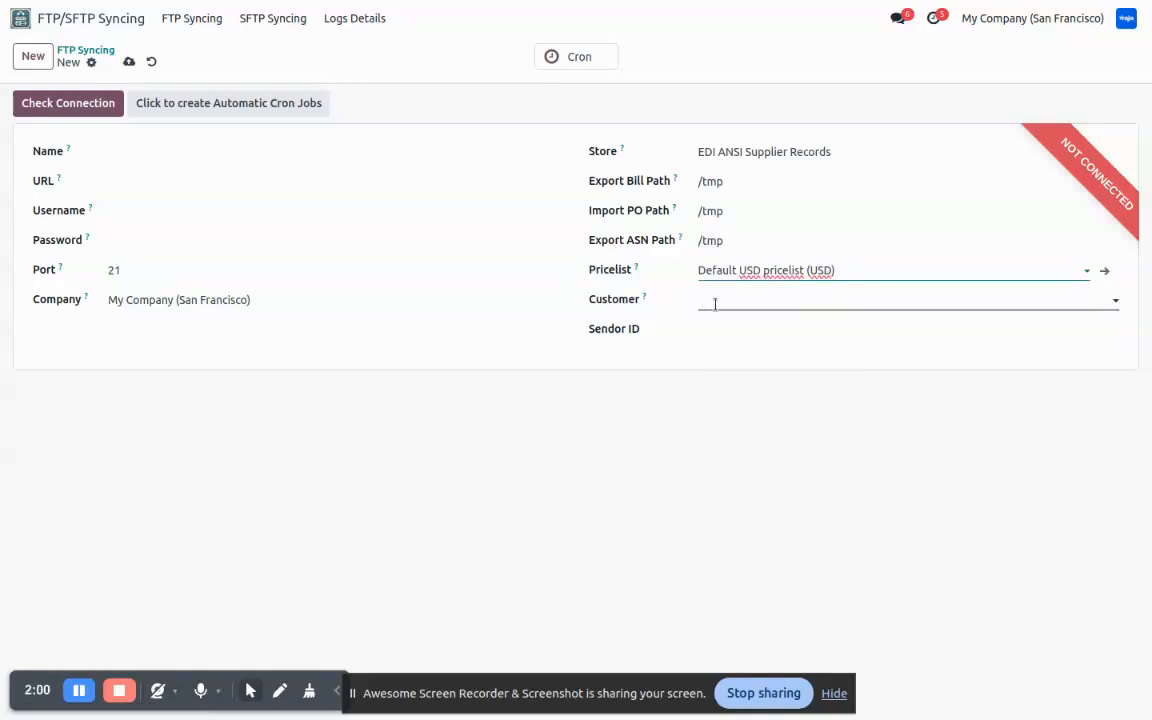
- Choose customer Deco Addict, then discard the unsaved connection record
click(715, 304)
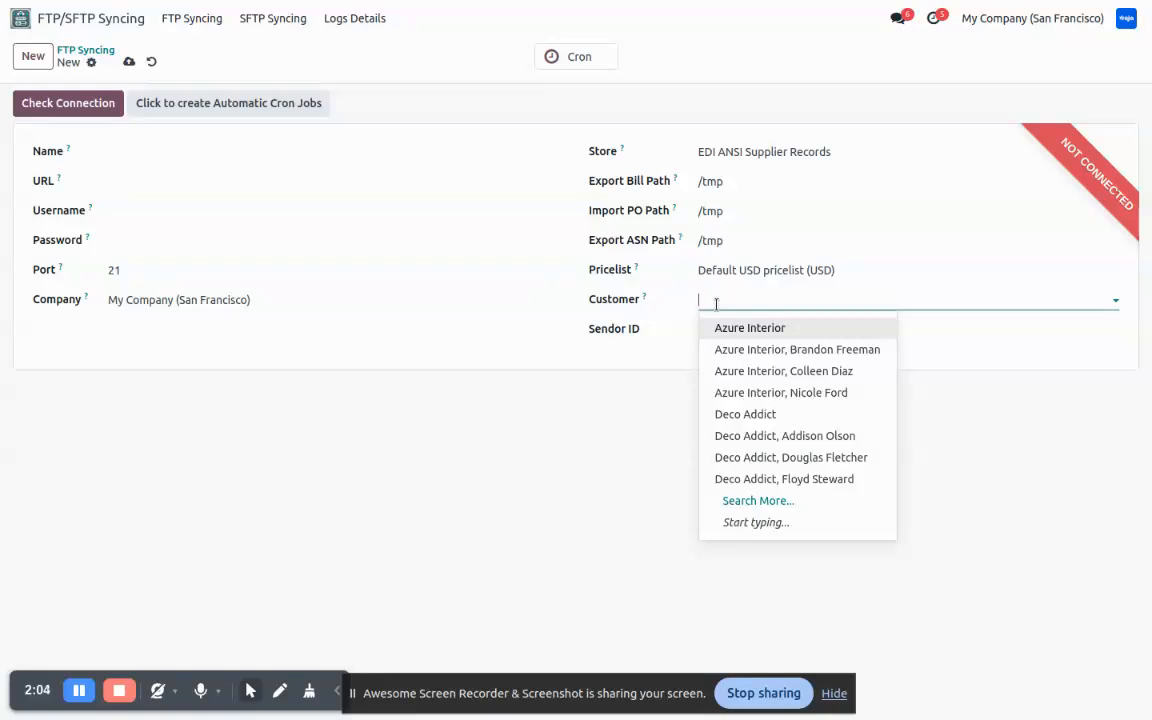
click(739, 416)
click(715, 329)
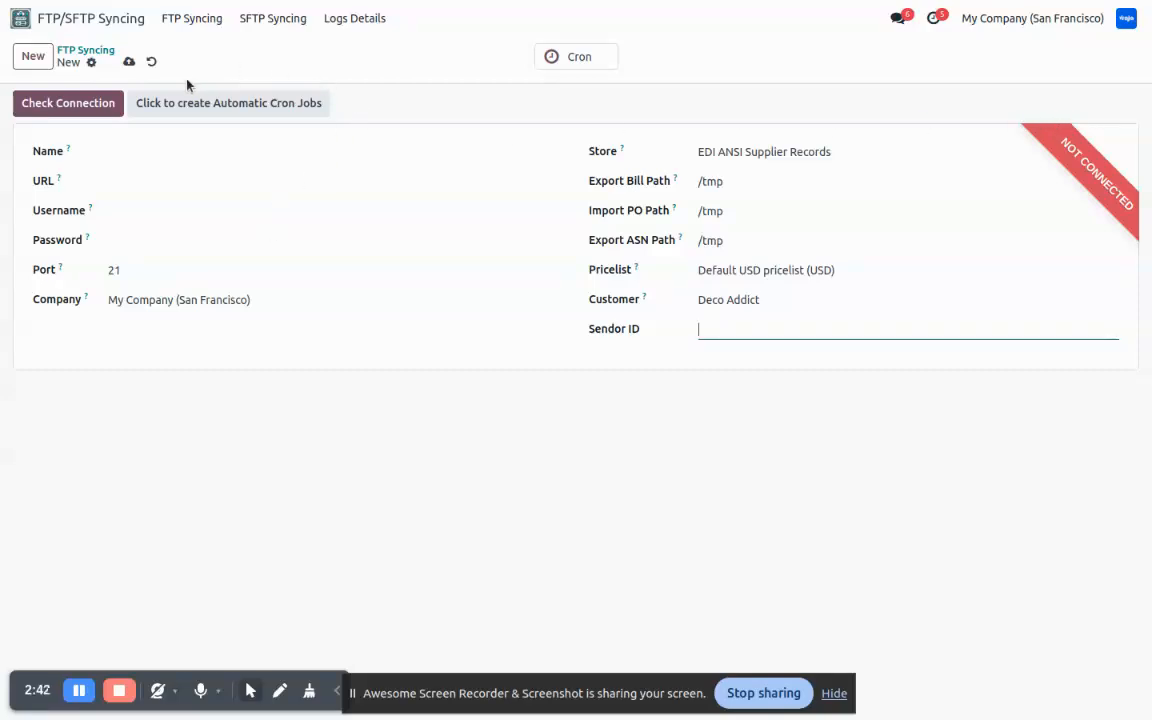
click(154, 61)
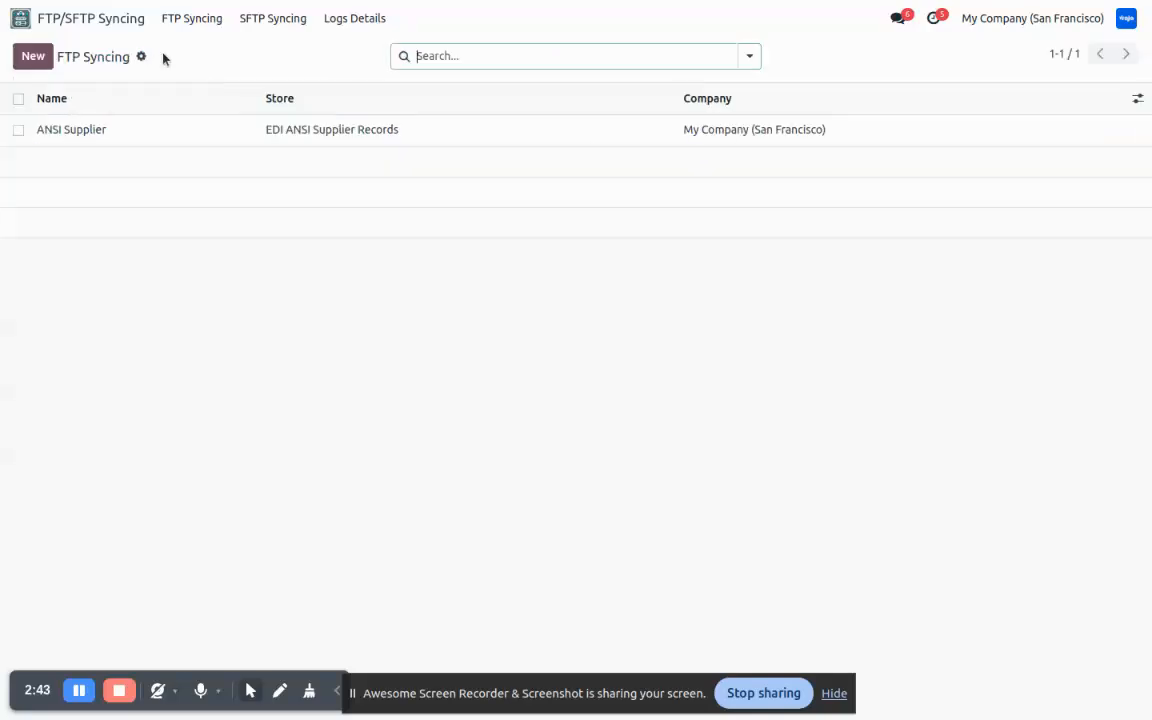
- Open the ANSI Supplier connection, review its Cron scheduled jobs, and return to the record
click(144, 133)
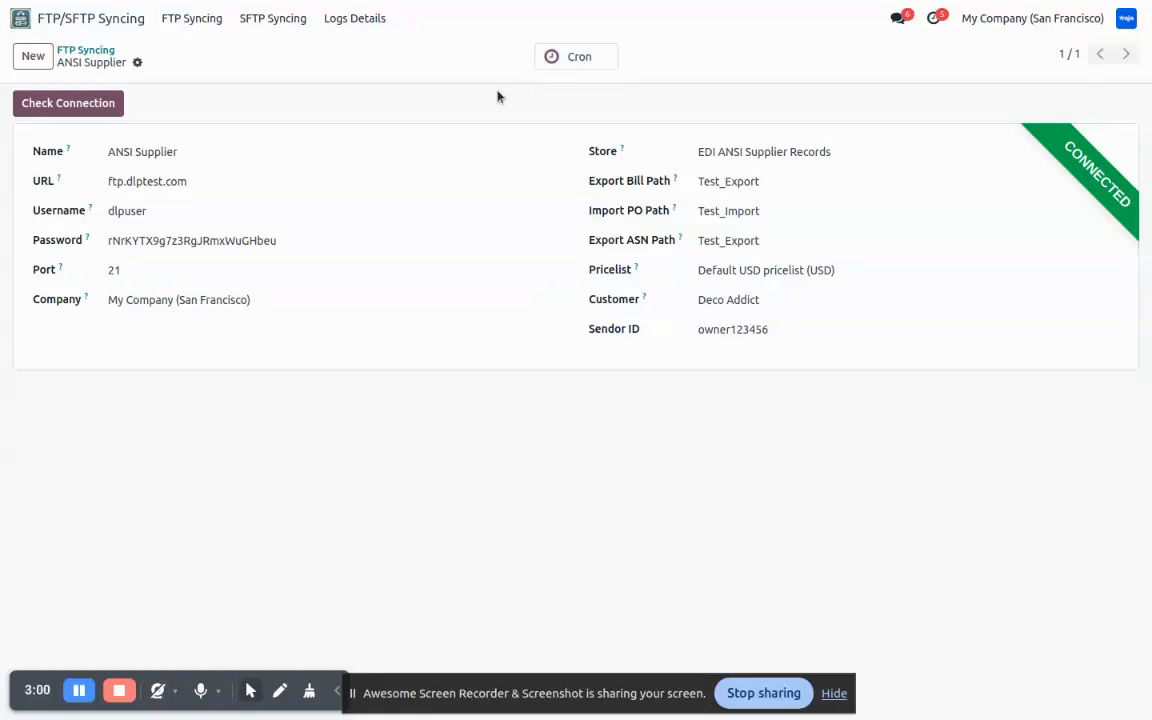
click(565, 56)
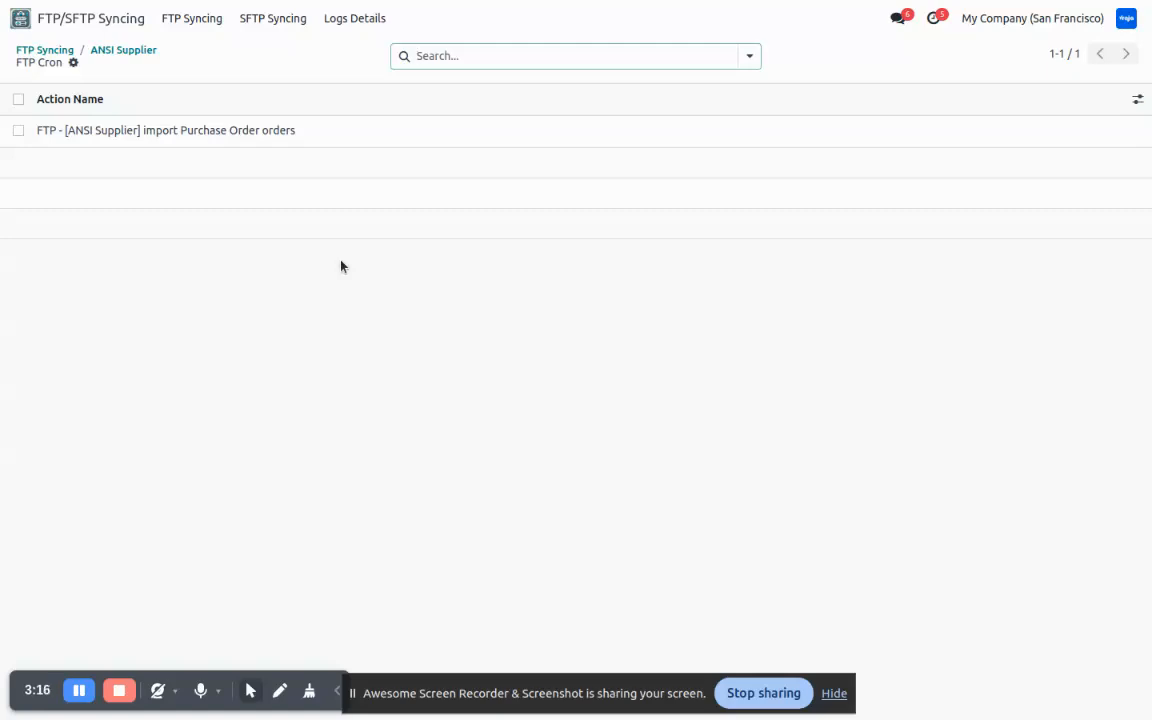
click(127, 55)
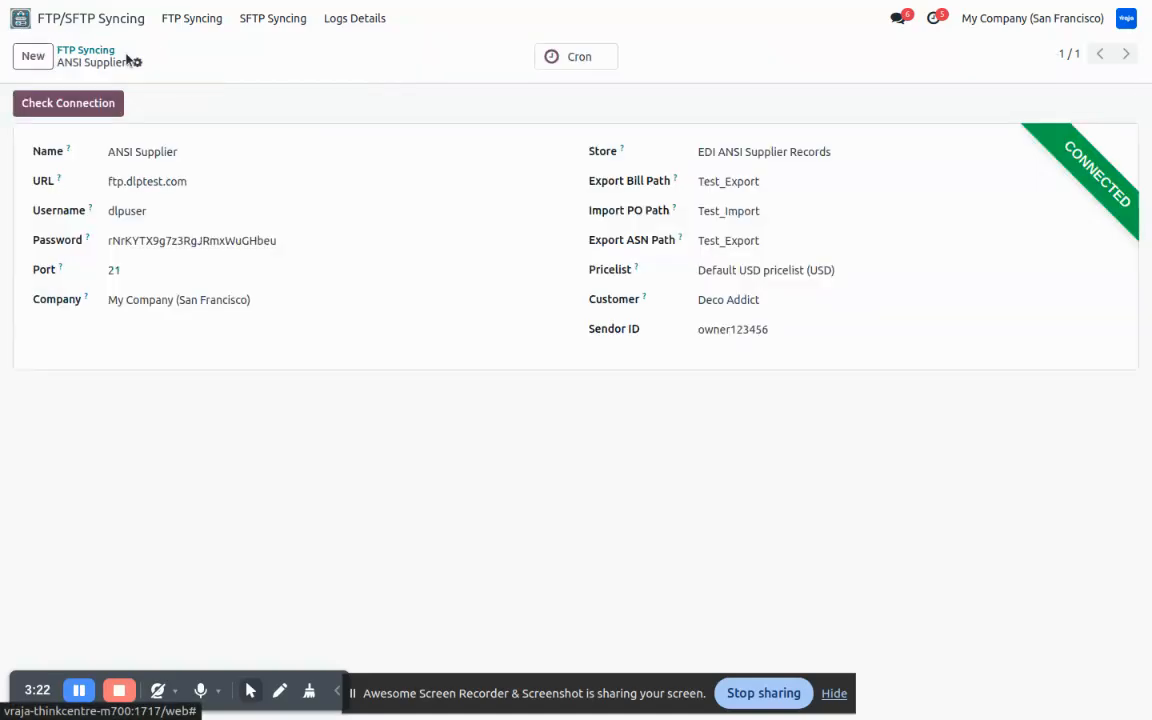
- Go to Sales quotations, then switch to the FTP - [ANSI Supplier] import Purchase Order orders job
click(78, 22)
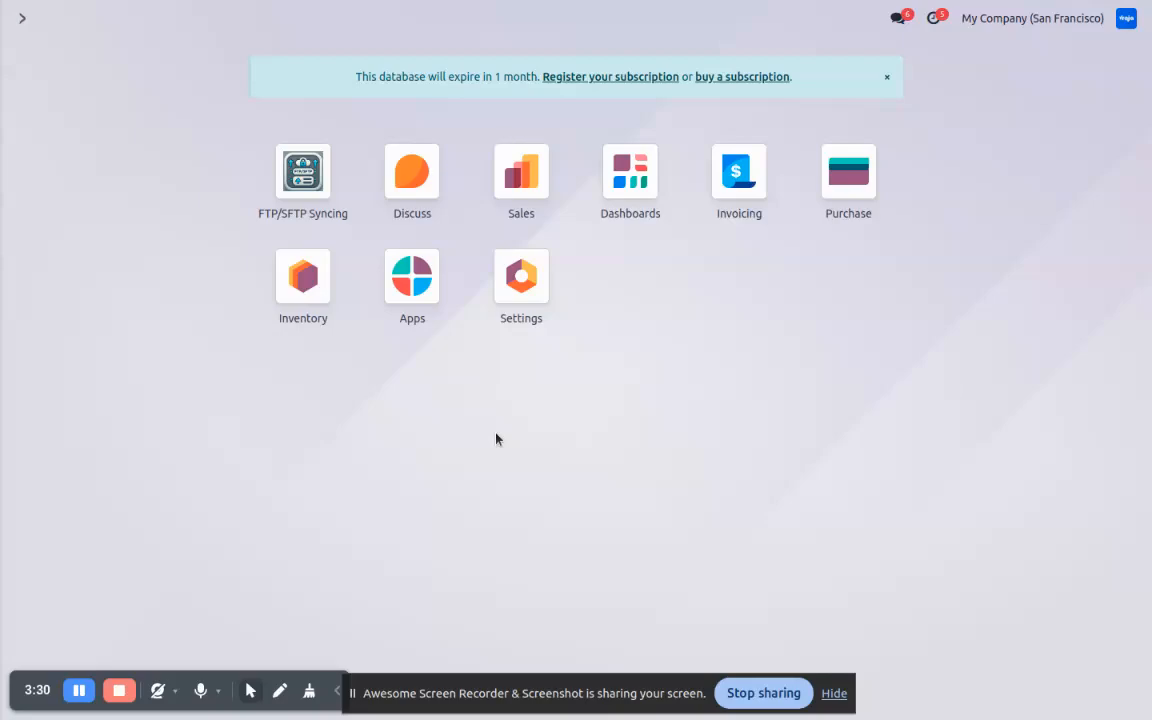
click(527, 177)
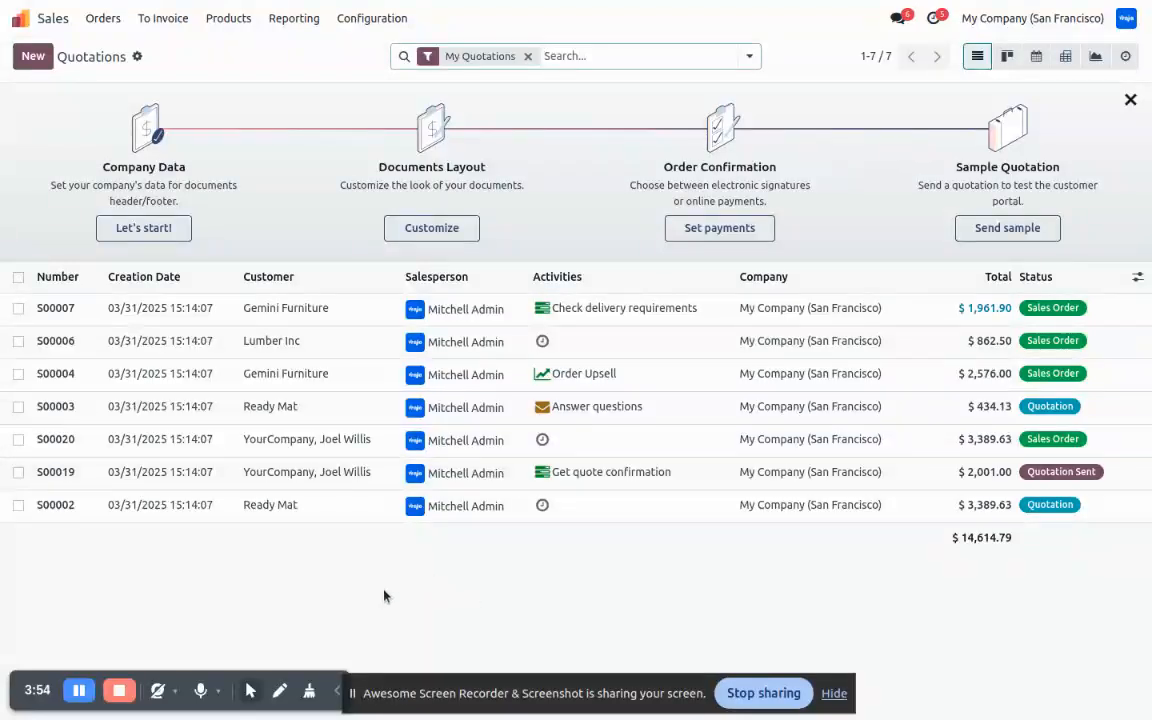
click(76, 698)
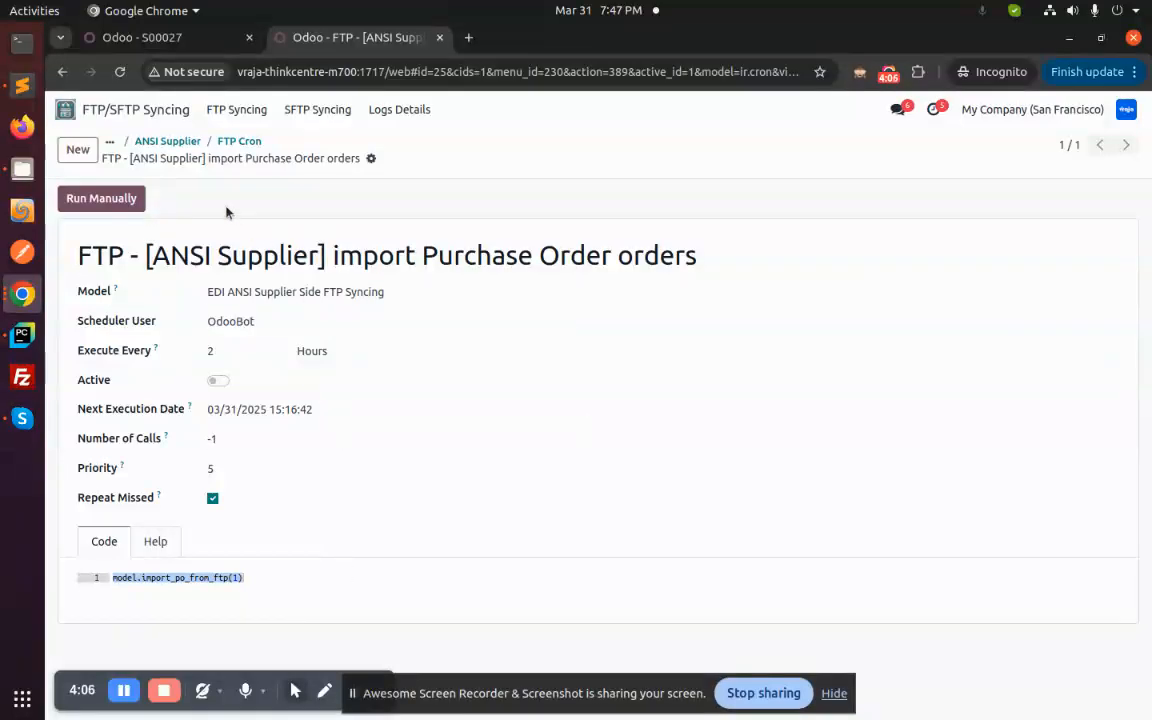
- Run the purchase order import job and open the newly imported quotation S00028
click(110, 201)
click(128, 38)
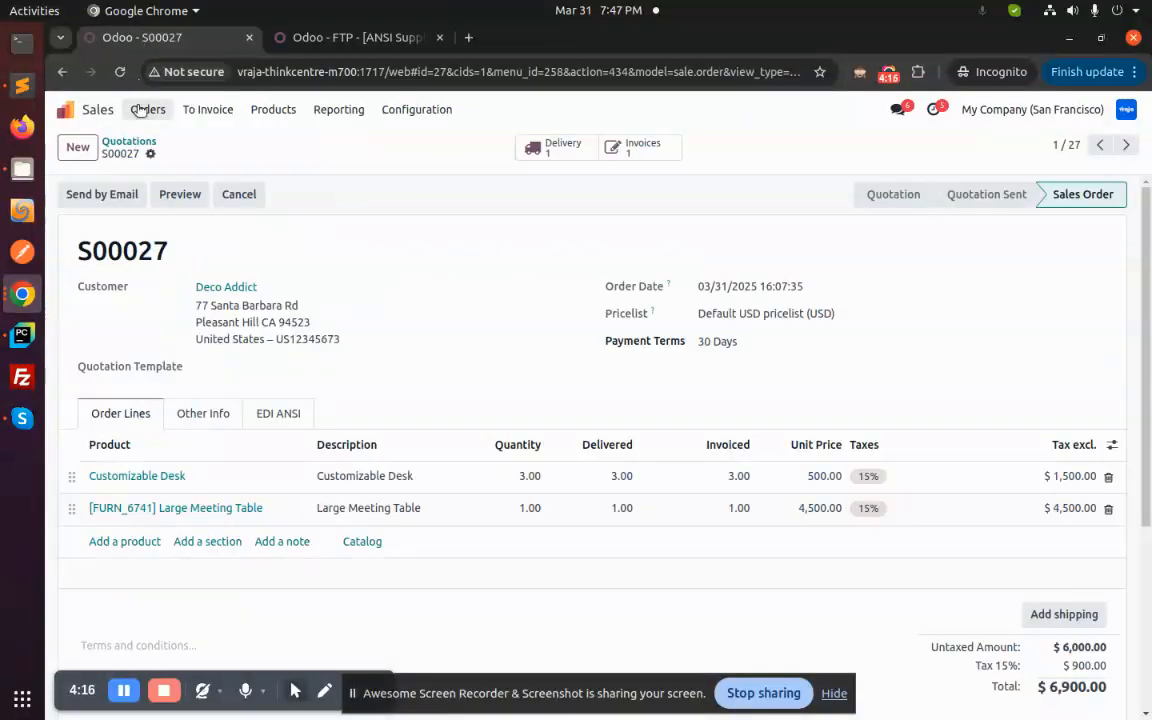
click(120, 143)
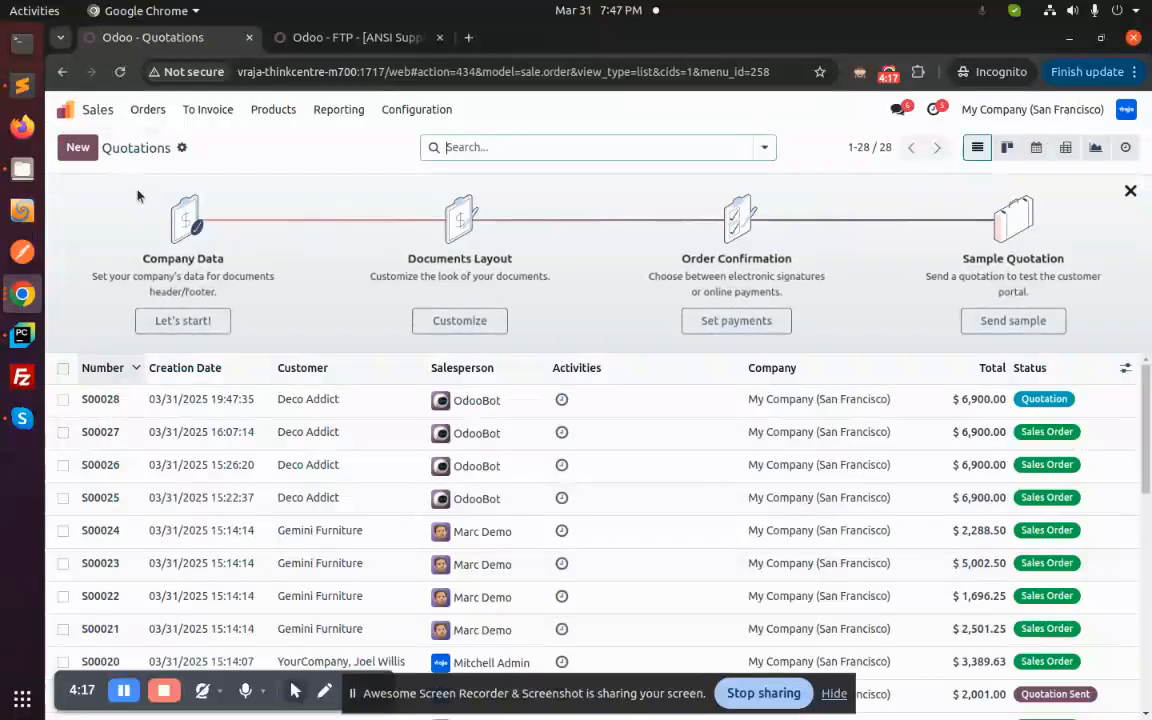
click(139, 368)
click(137, 368)
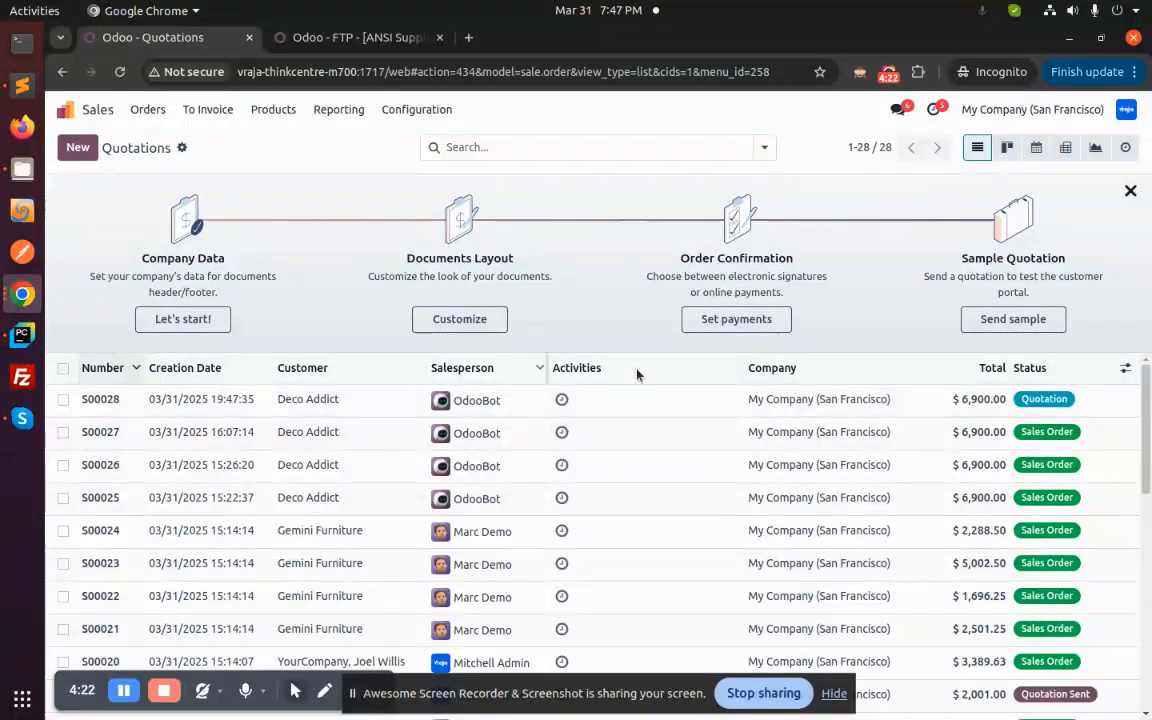
click(113, 406)
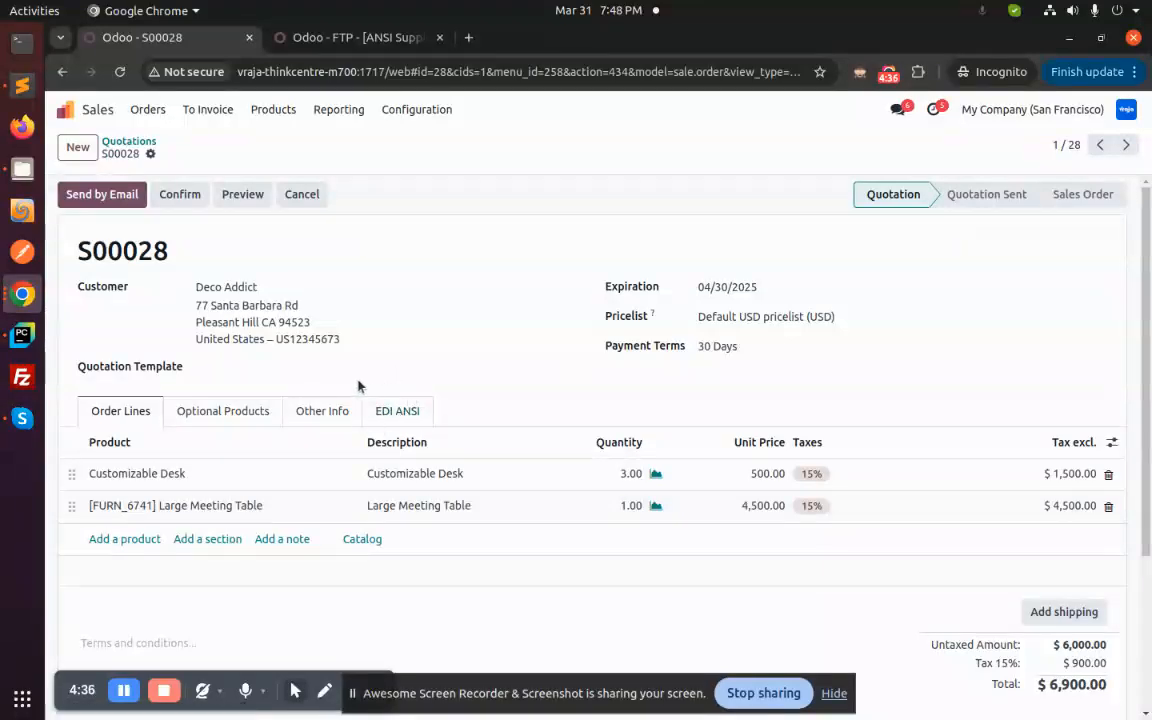
- Check S00028's EDI ANSI details, revisit the ANSI Supplier cron, then show its order lines
click(392, 419)
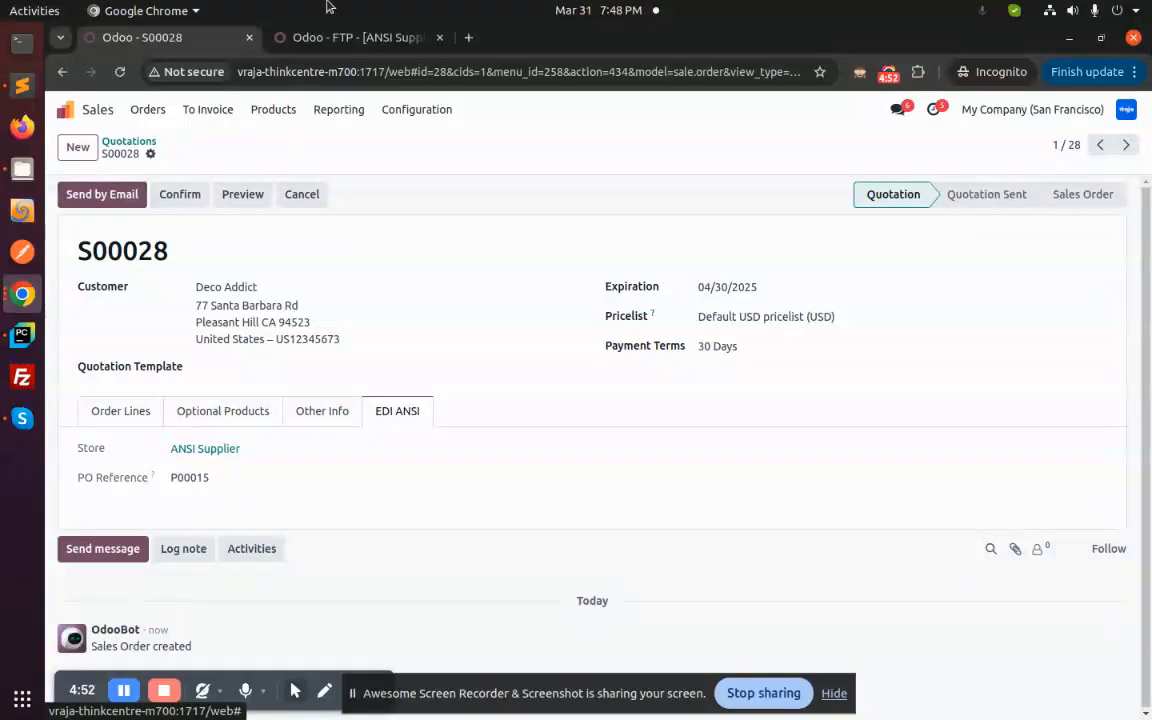
click(327, 43)
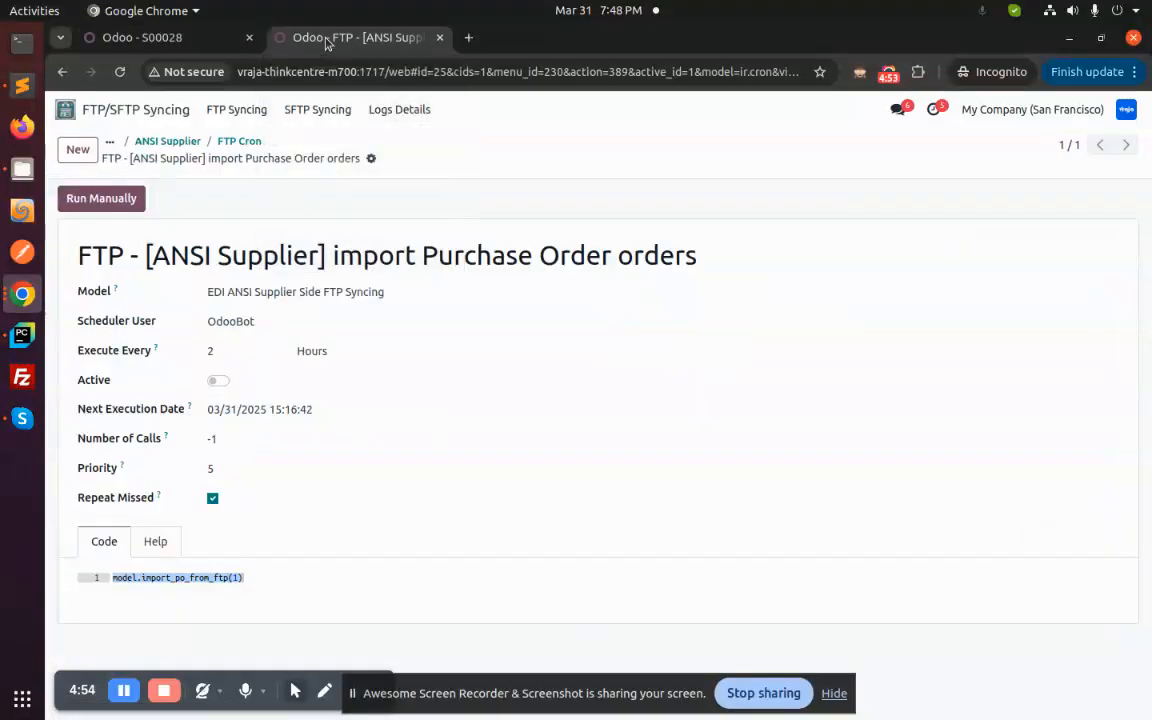
click(158, 138)
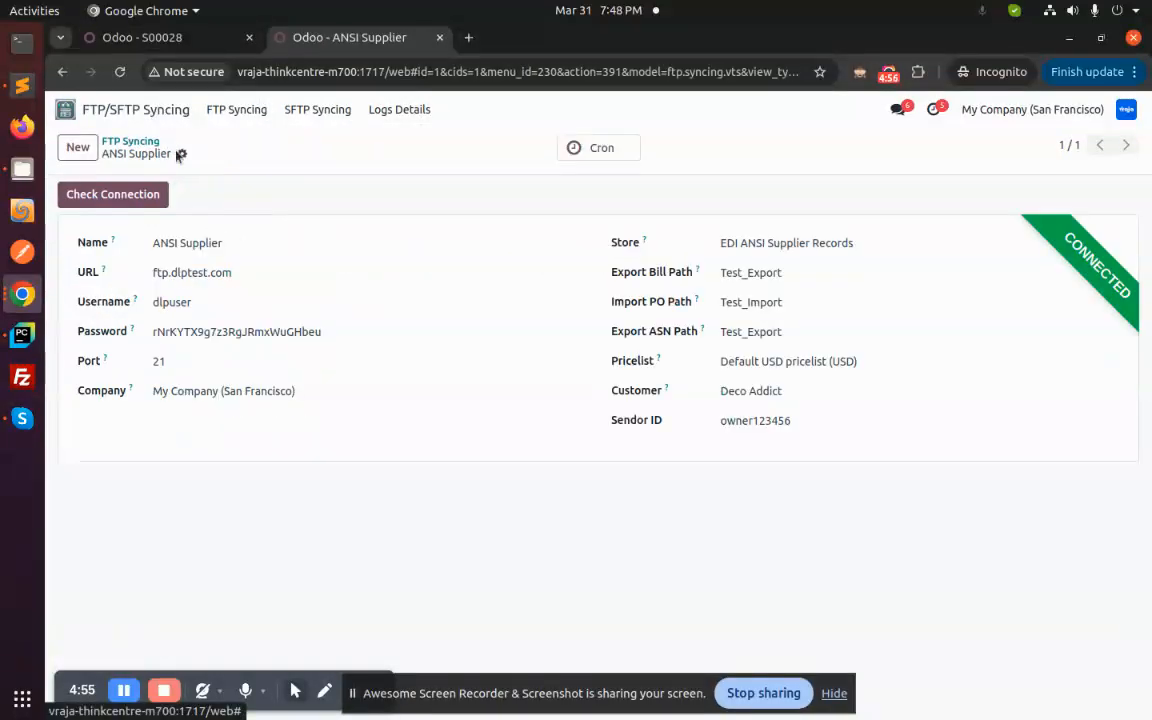
click(598, 147)
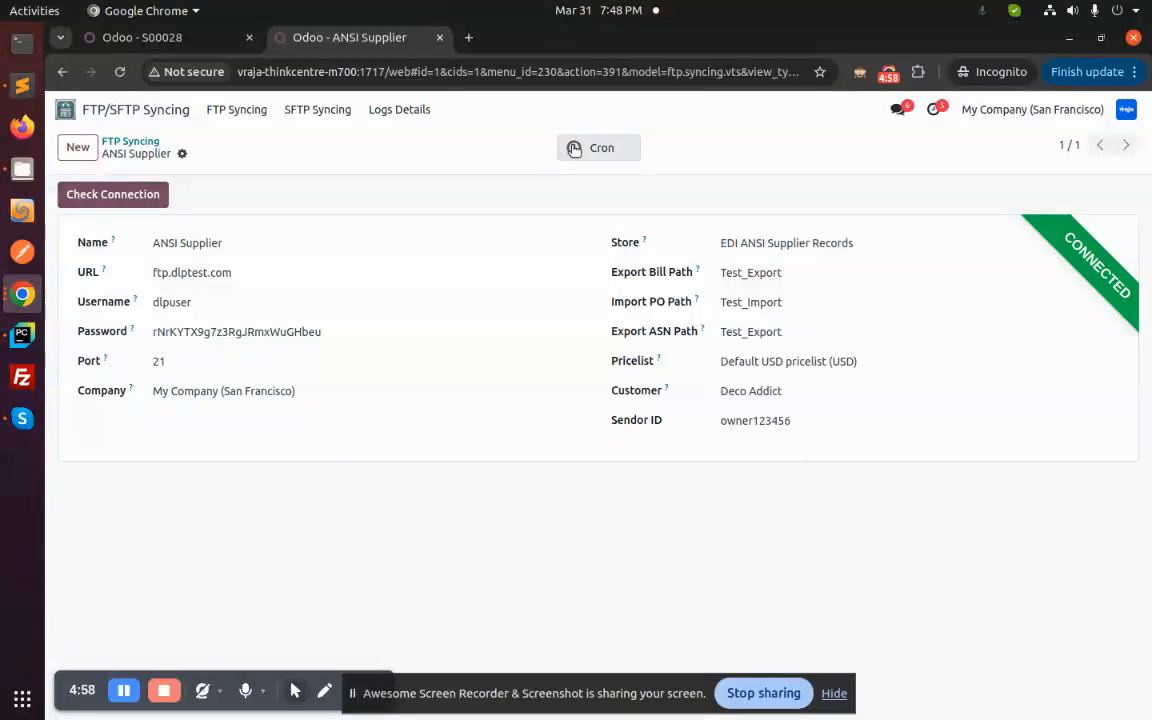
click(202, 40)
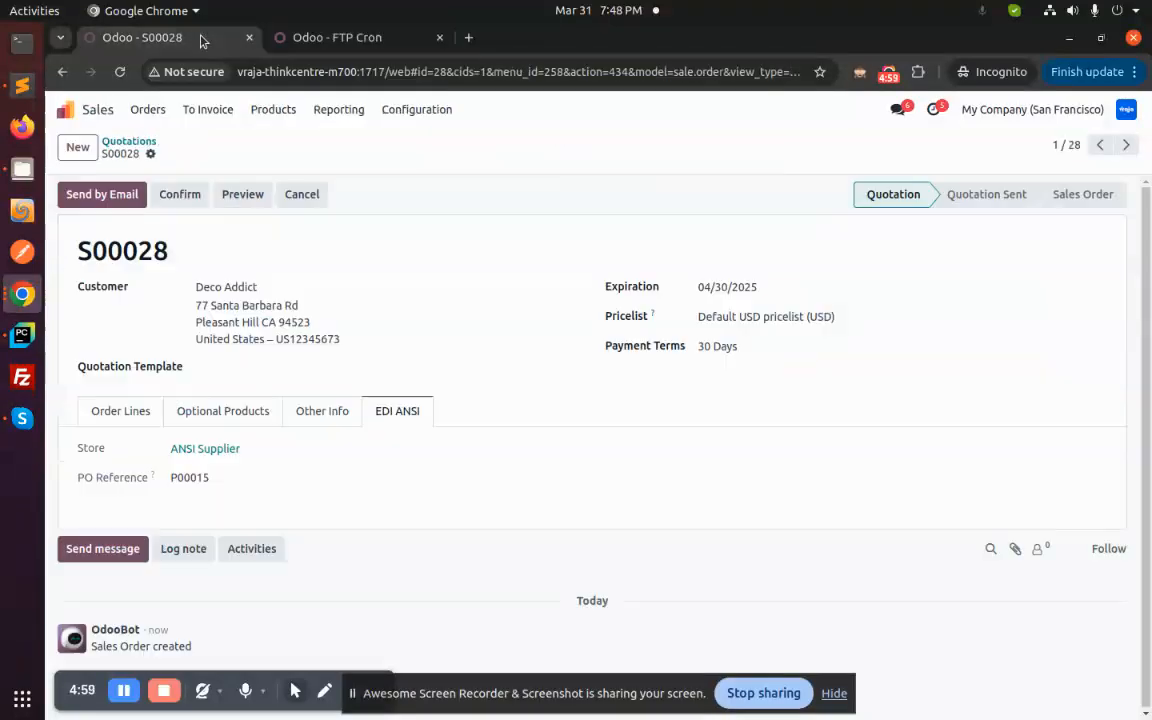
click(105, 410)
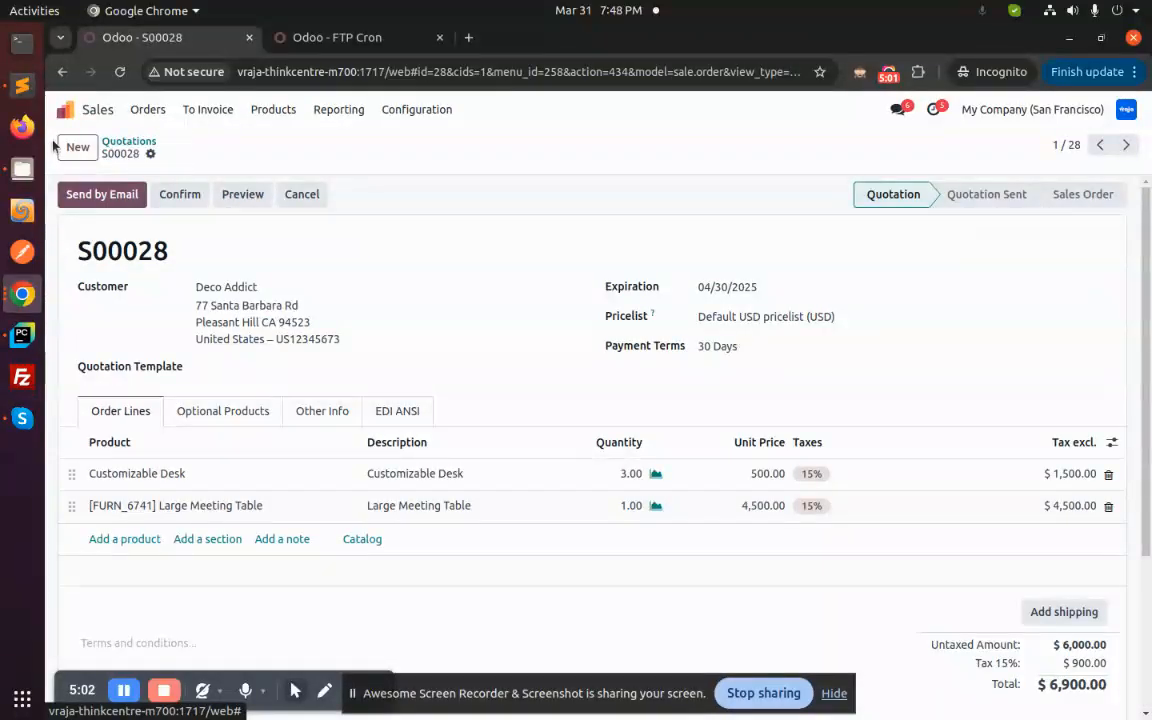
click(18, 88)
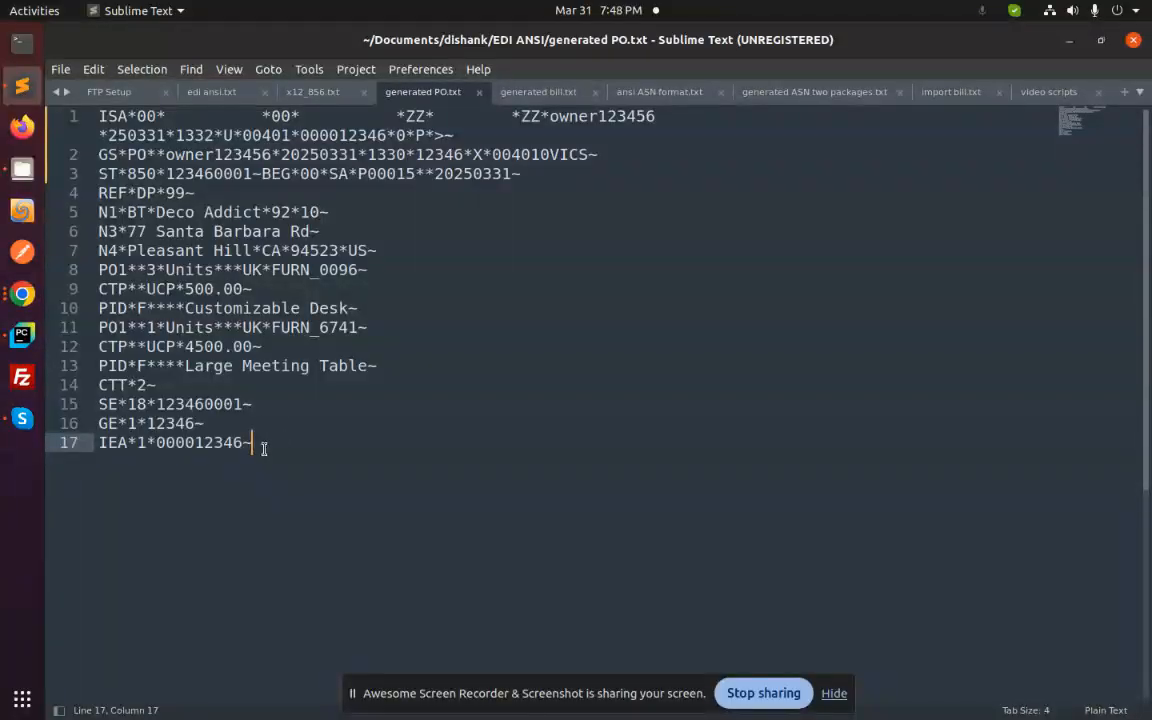
drag(255, 446, 98, 122)
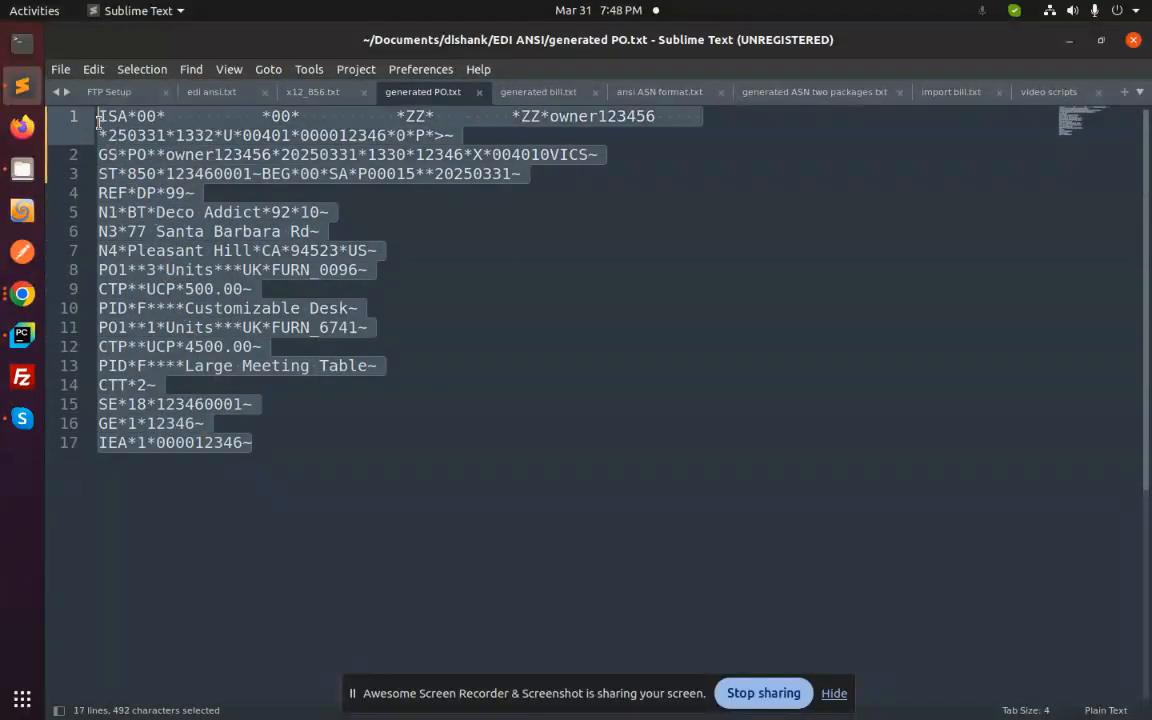
click(282, 455)
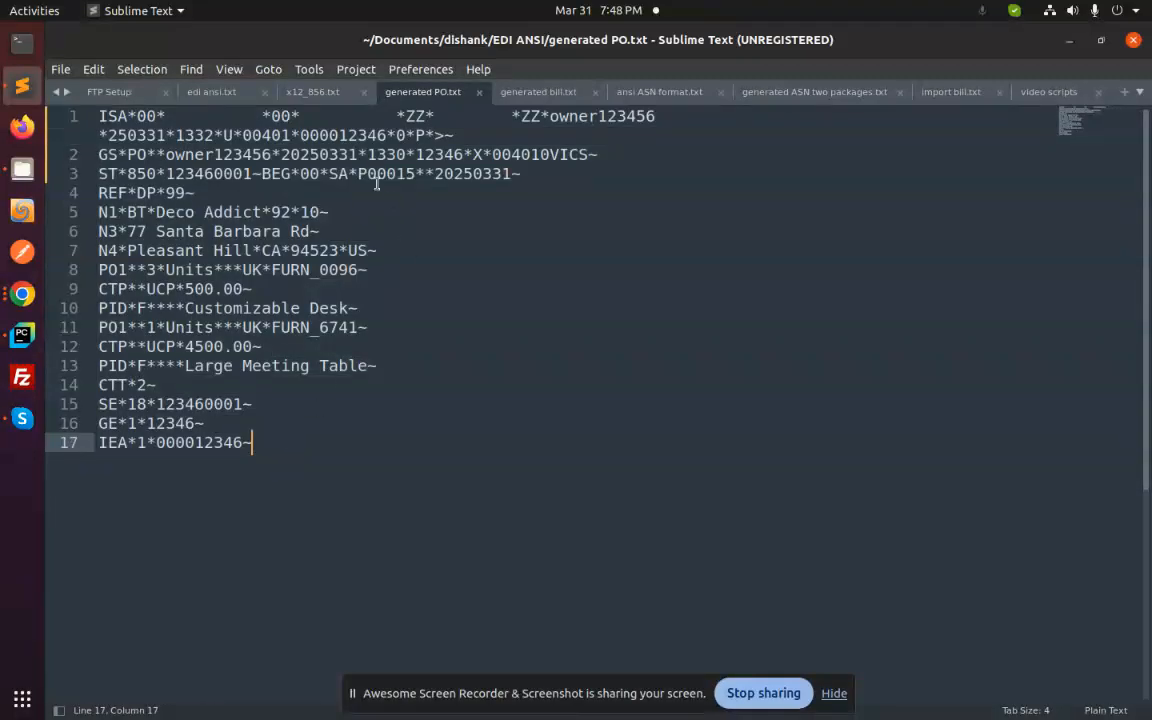
drag(358, 173, 415, 172)
- Review S00028's EDI ANSI details and order lines, then confirm it as a sales order
click(22, 291)
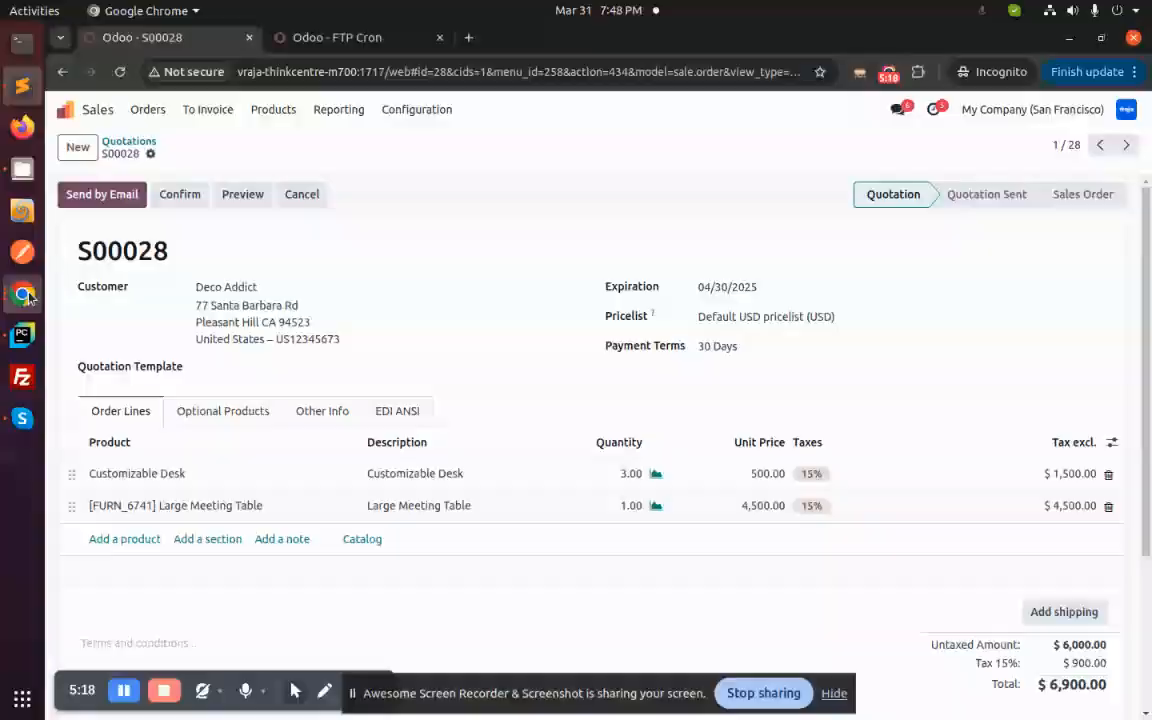
click(400, 412)
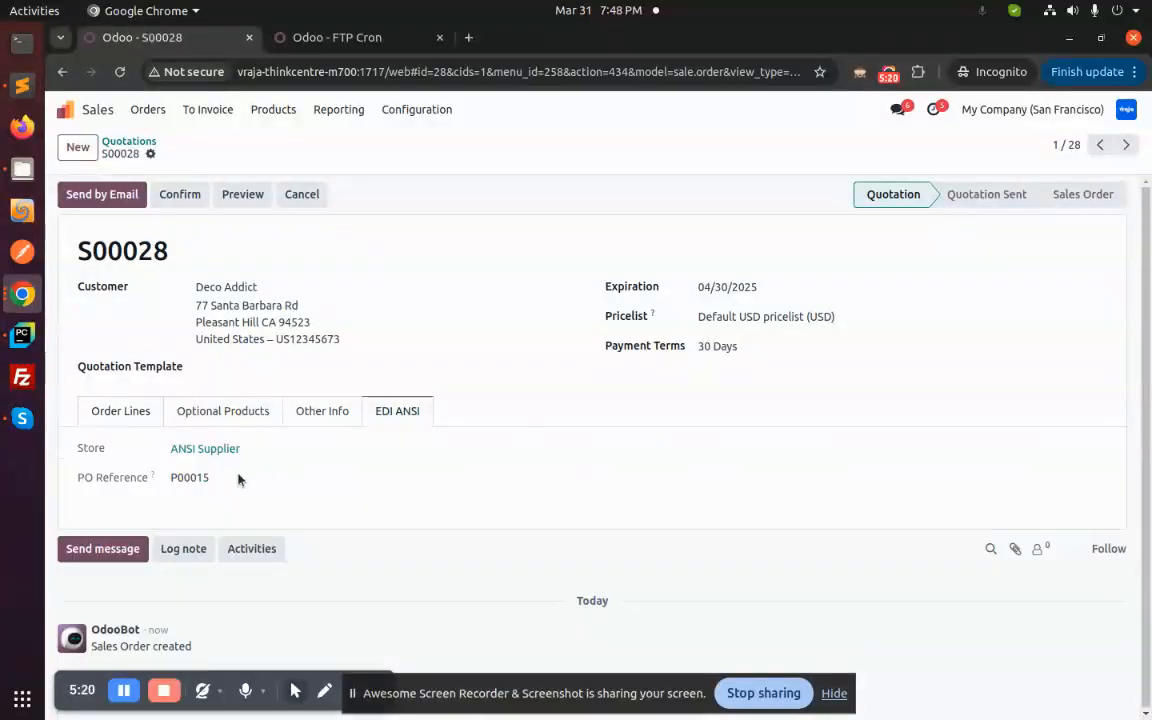
click(120, 411)
scroll(246, 423, down, 2)
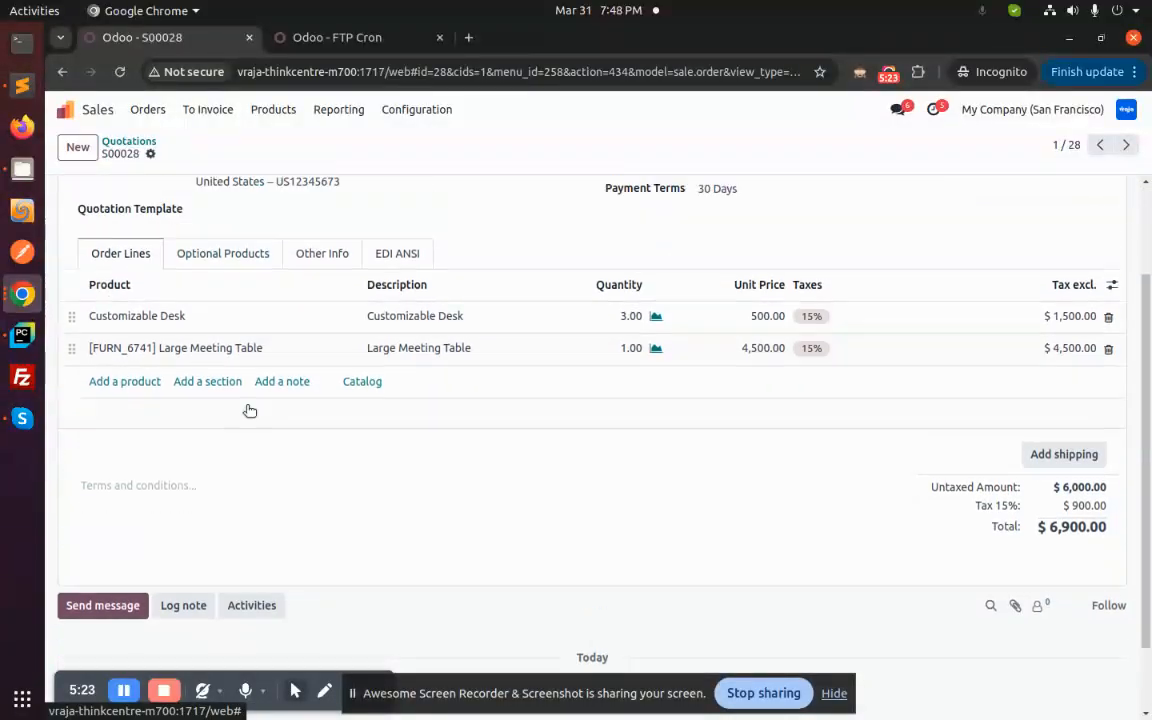
scroll(249, 411, up, 3)
click(180, 197)
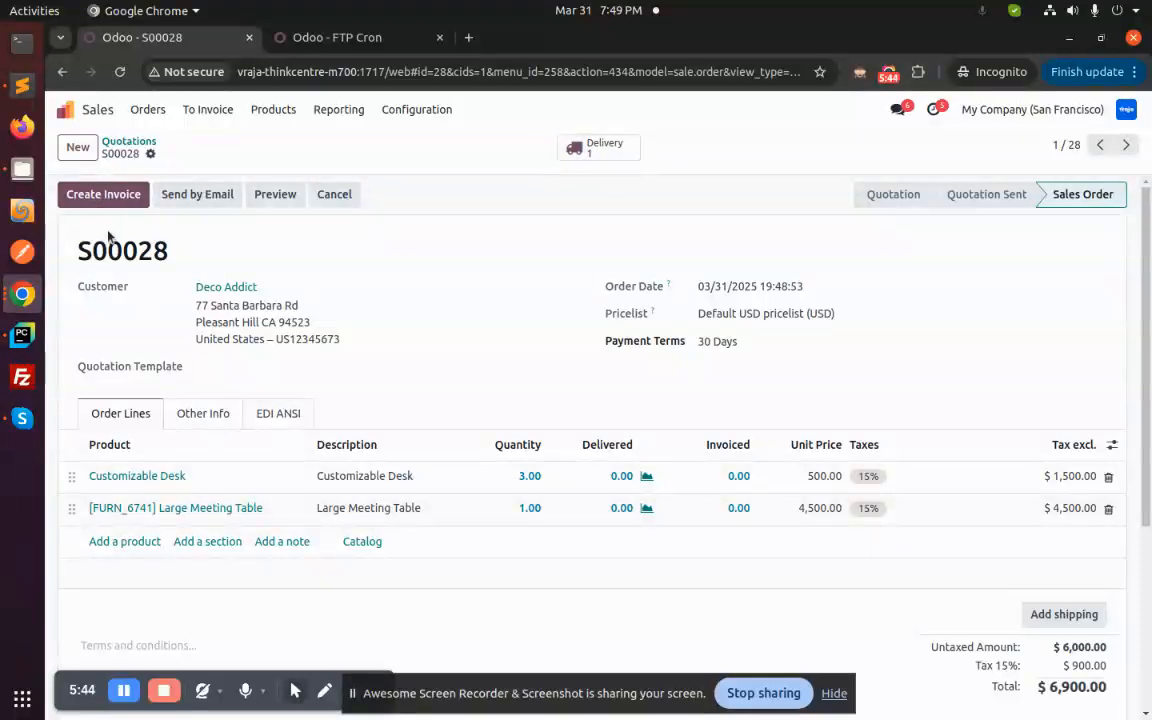
- Create a regular draft invoice from S00028 and review its $6,900.00 total
click(108, 190)
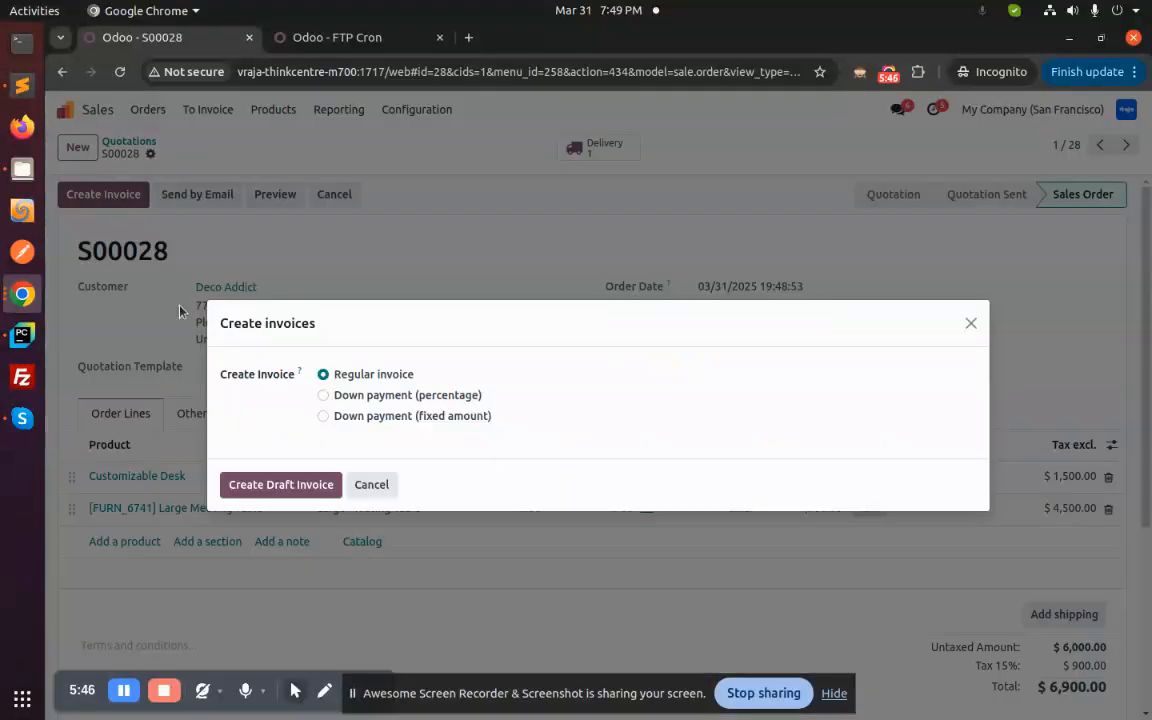
click(283, 486)
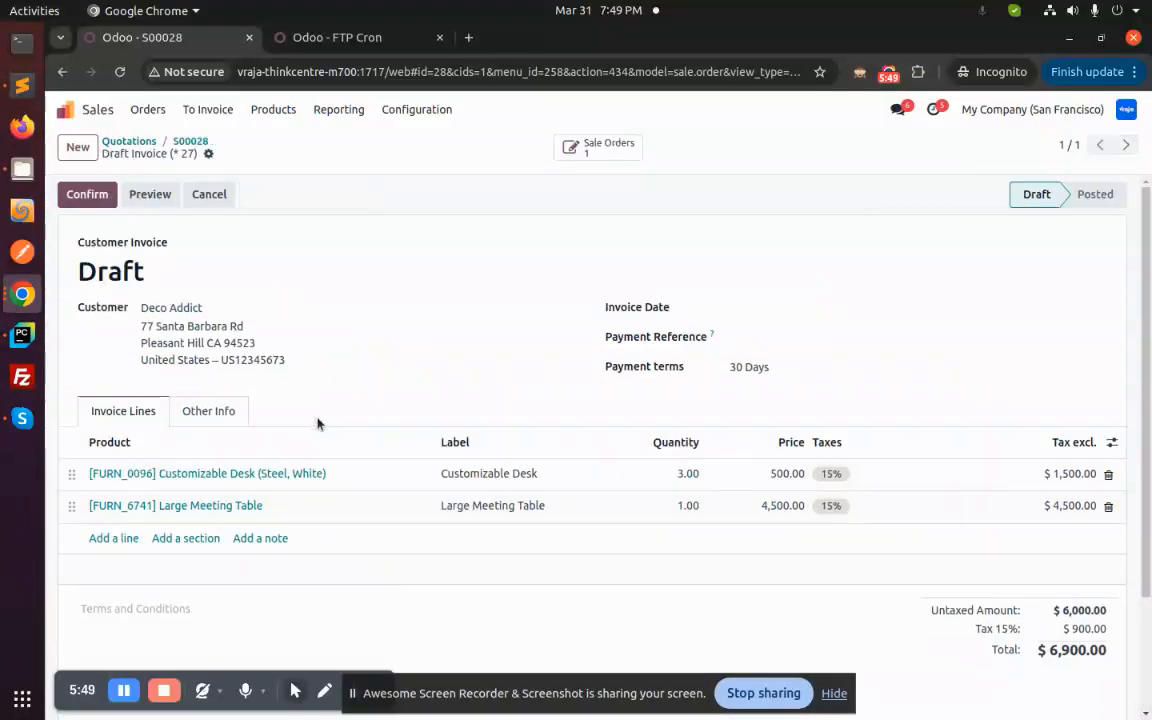
scroll(426, 249, down, 5)
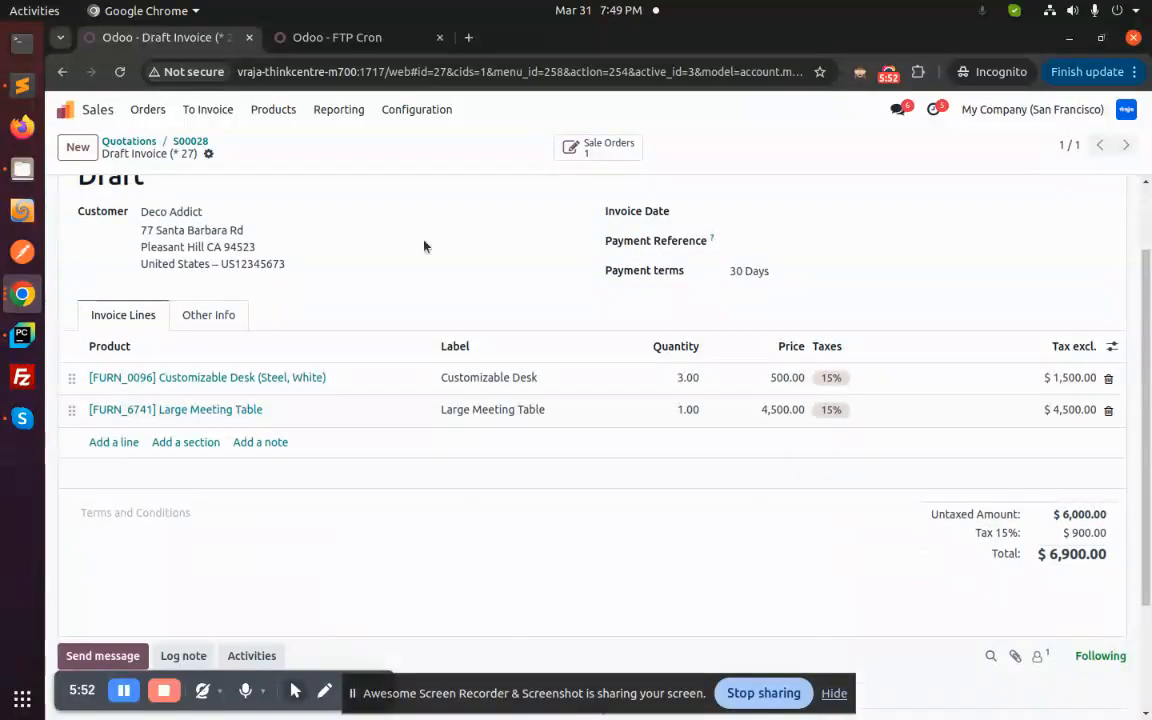
scroll(428, 250, up, 5)
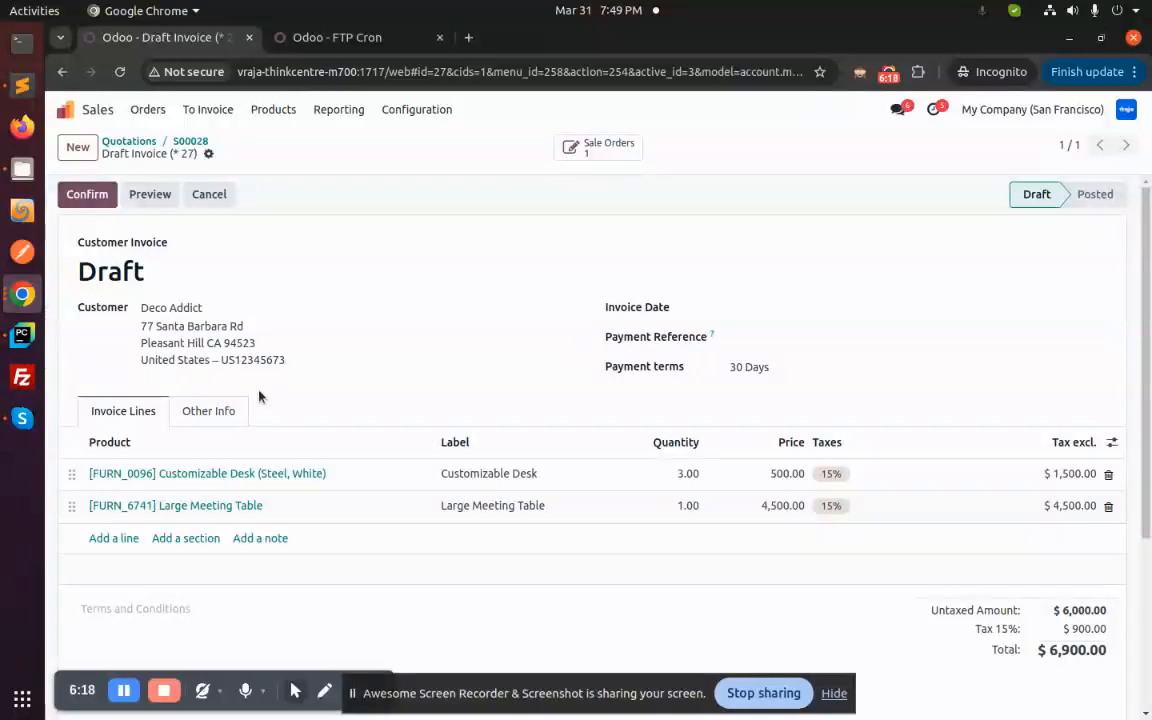
scroll(255, 395, down, 1)
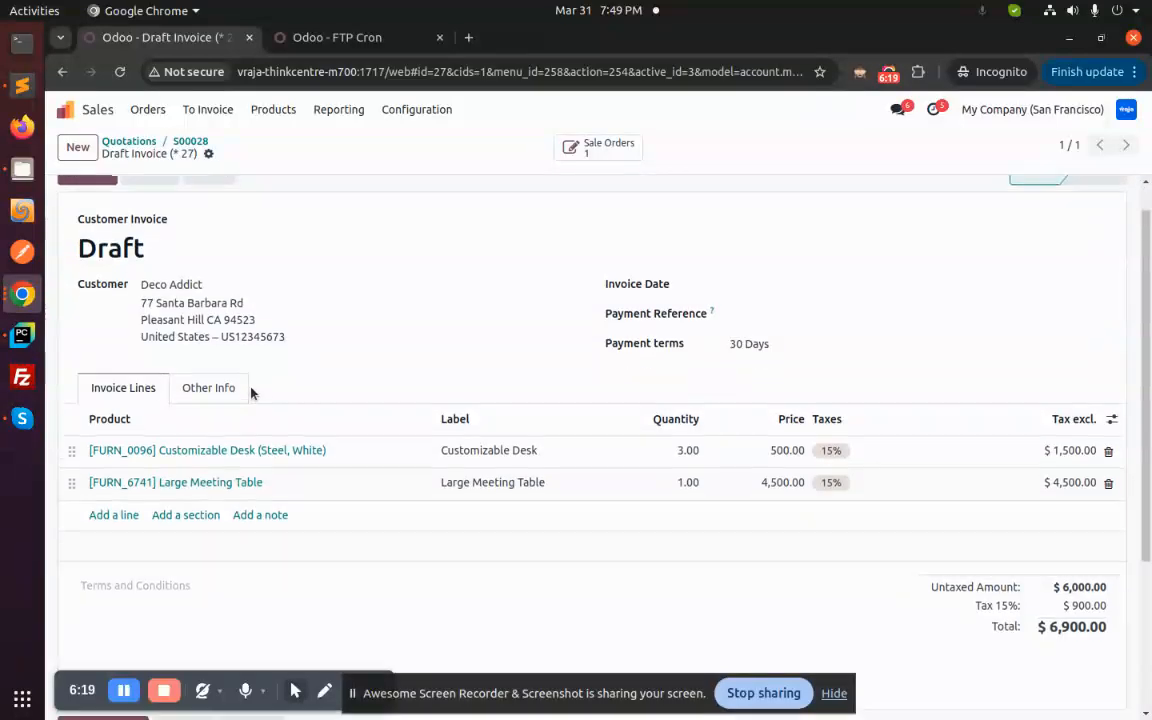
scroll(252, 395, down, 3)
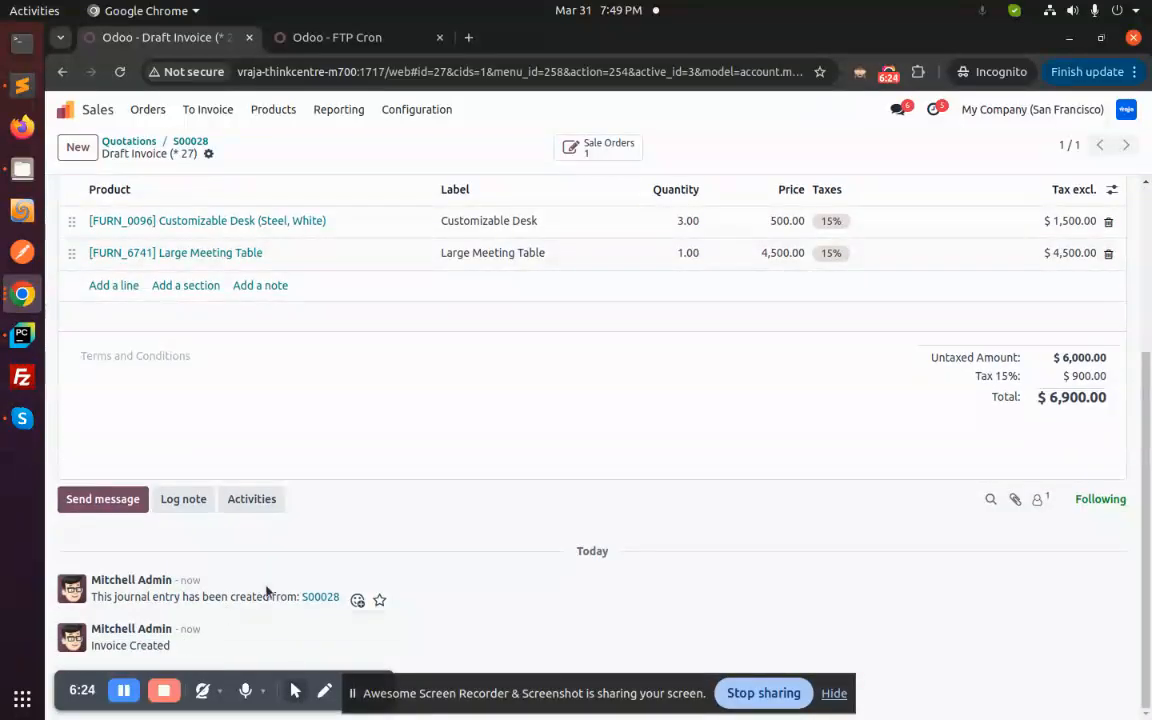
scroll(460, 506, up, 3)
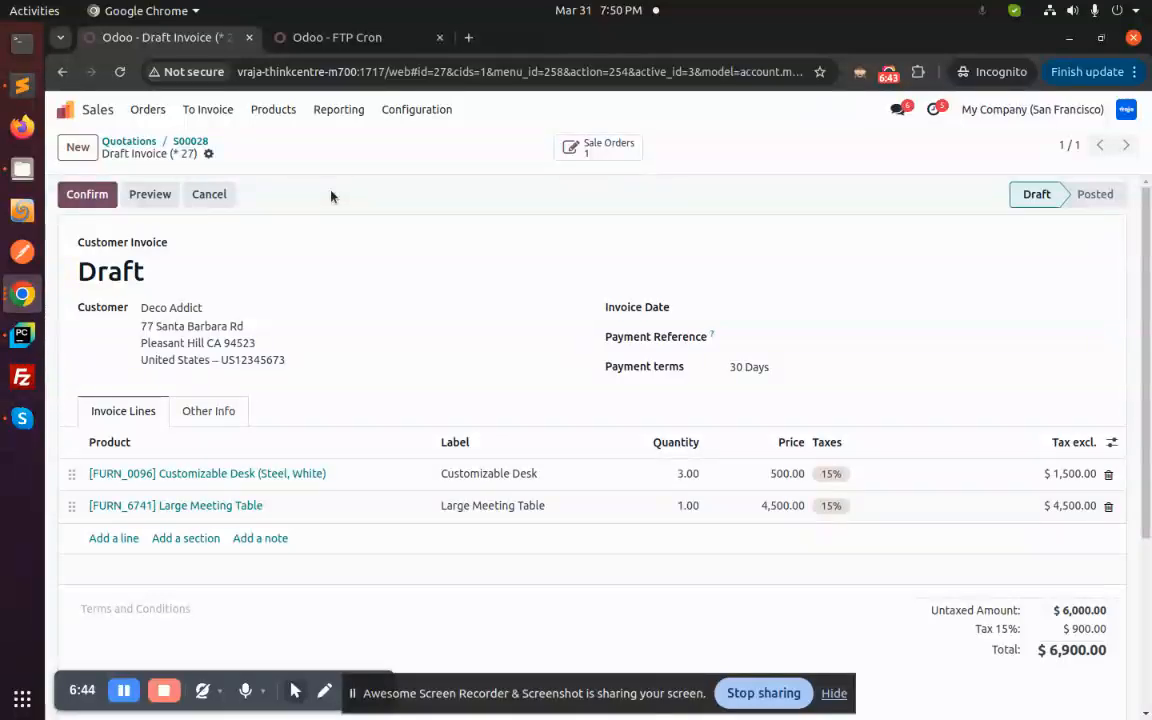
click(22, 170)
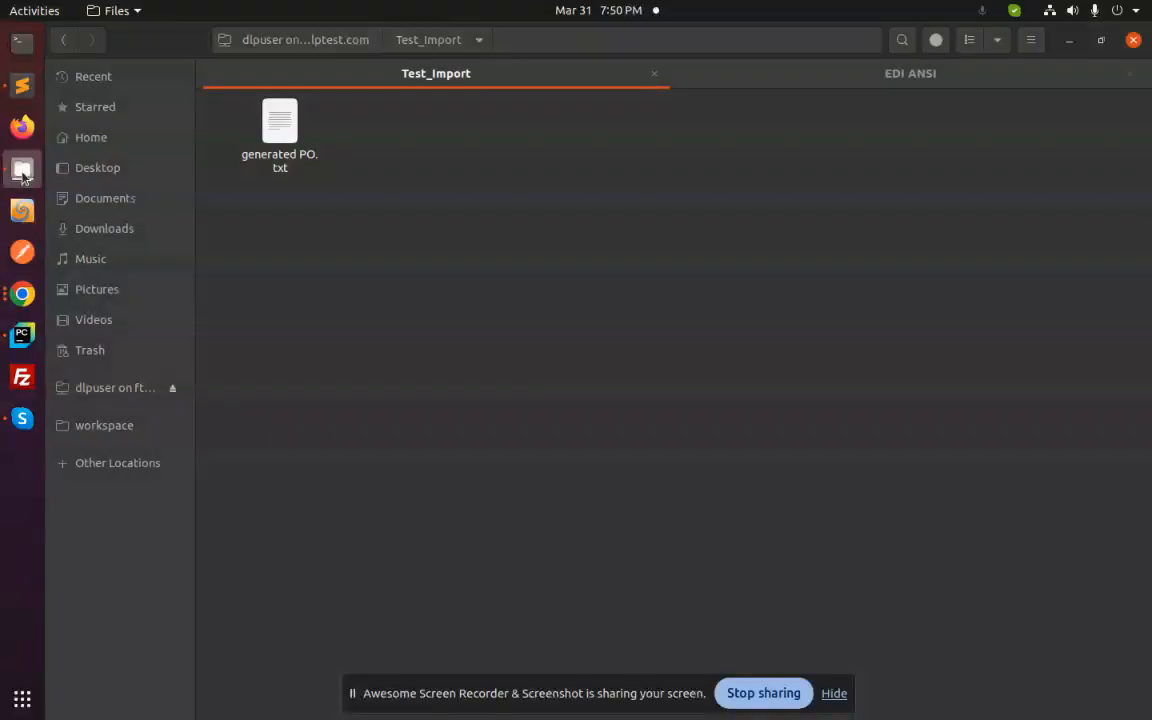
click(312, 46)
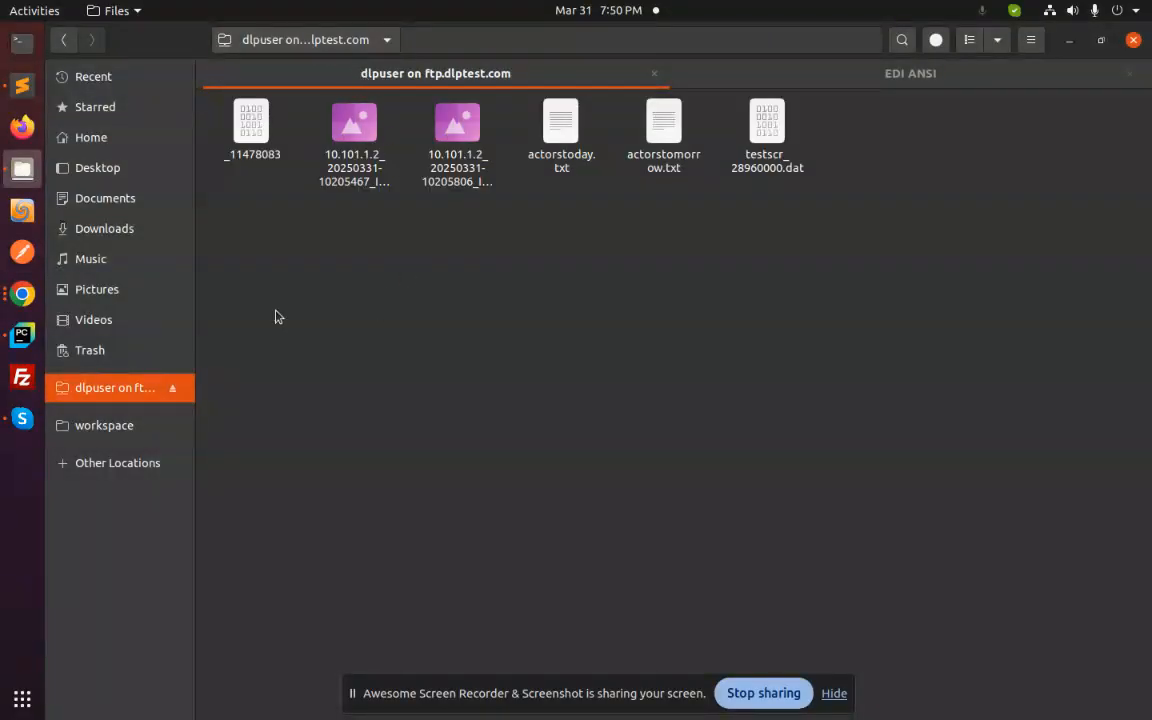
click(25, 300)
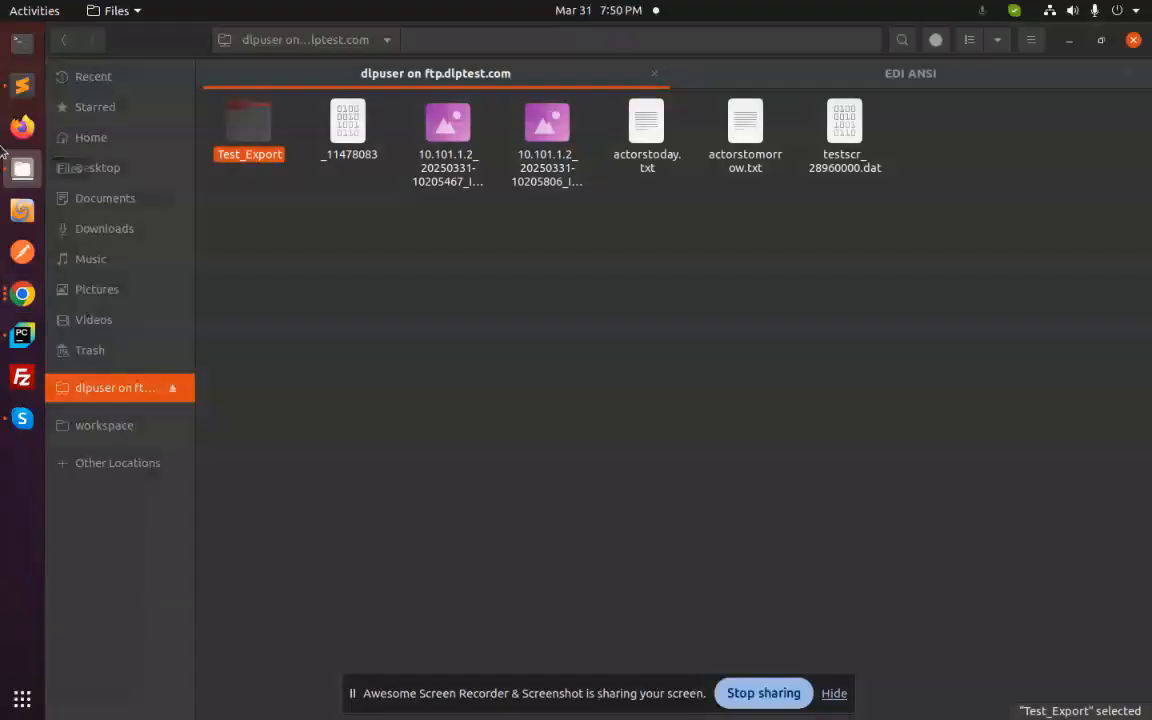
click(22, 168)
click(504, 364)
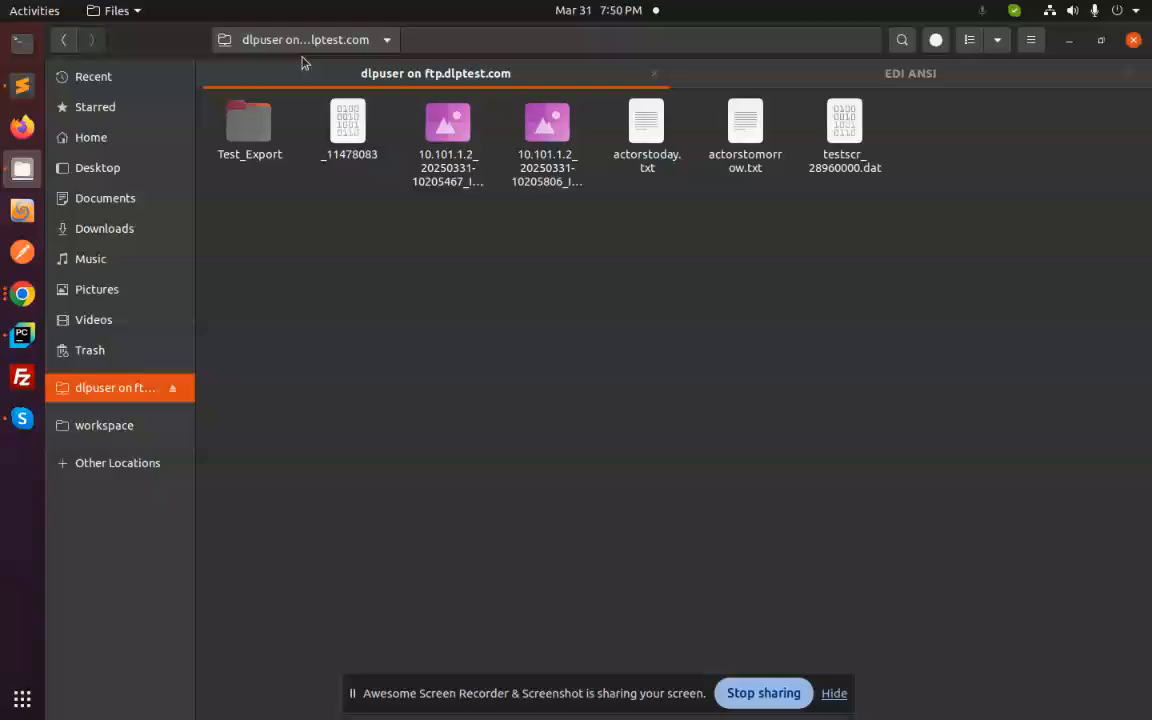
click(255, 140)
click(319, 322)
key(alt+Tab)
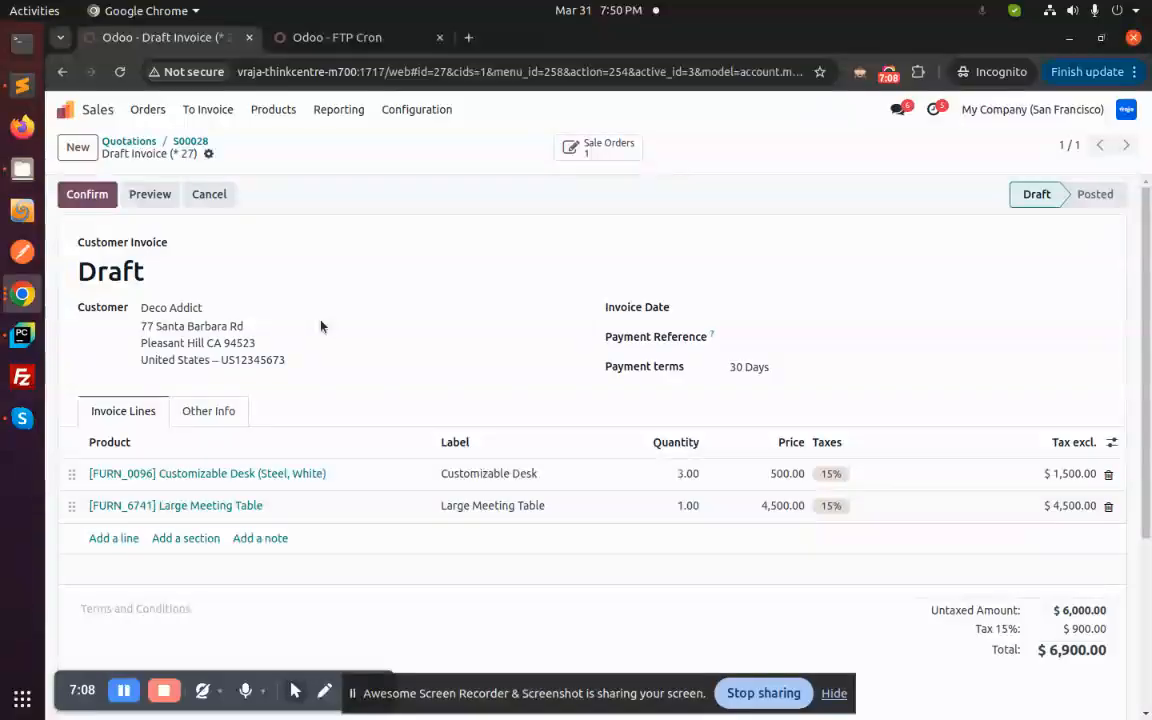
- Post the draft invoice INV/2025/00007
click(85, 196)
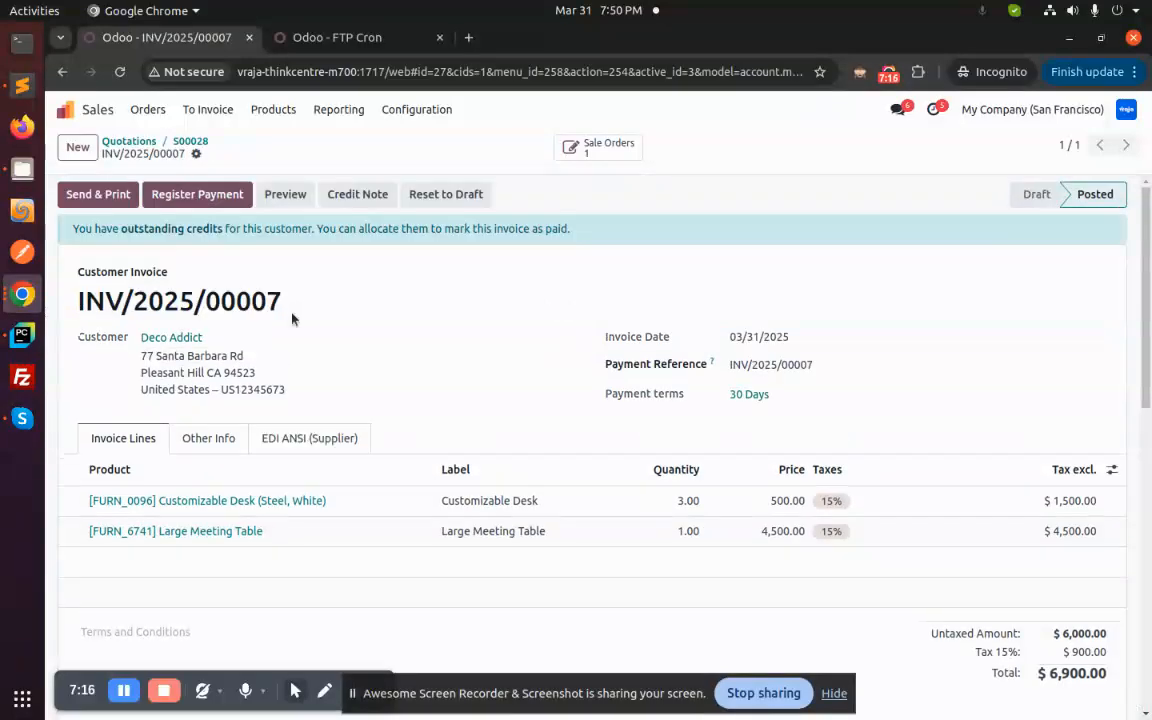
scroll(360, 310, down, 10)
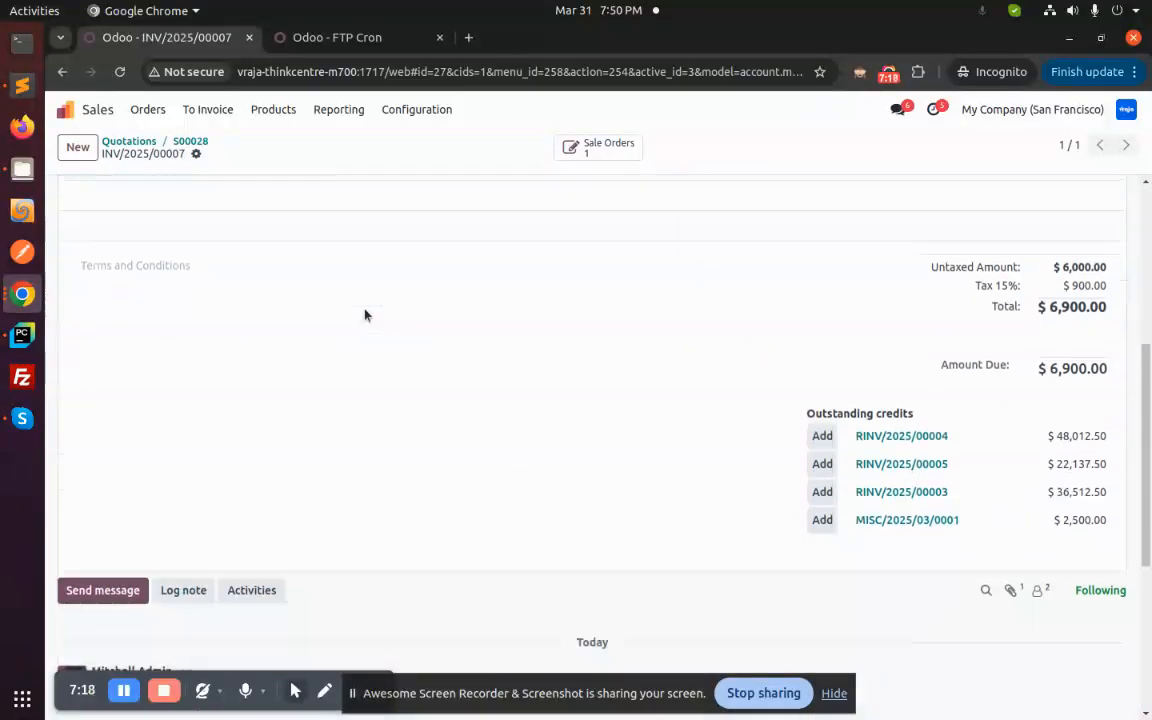
scroll(360, 414, down, 1)
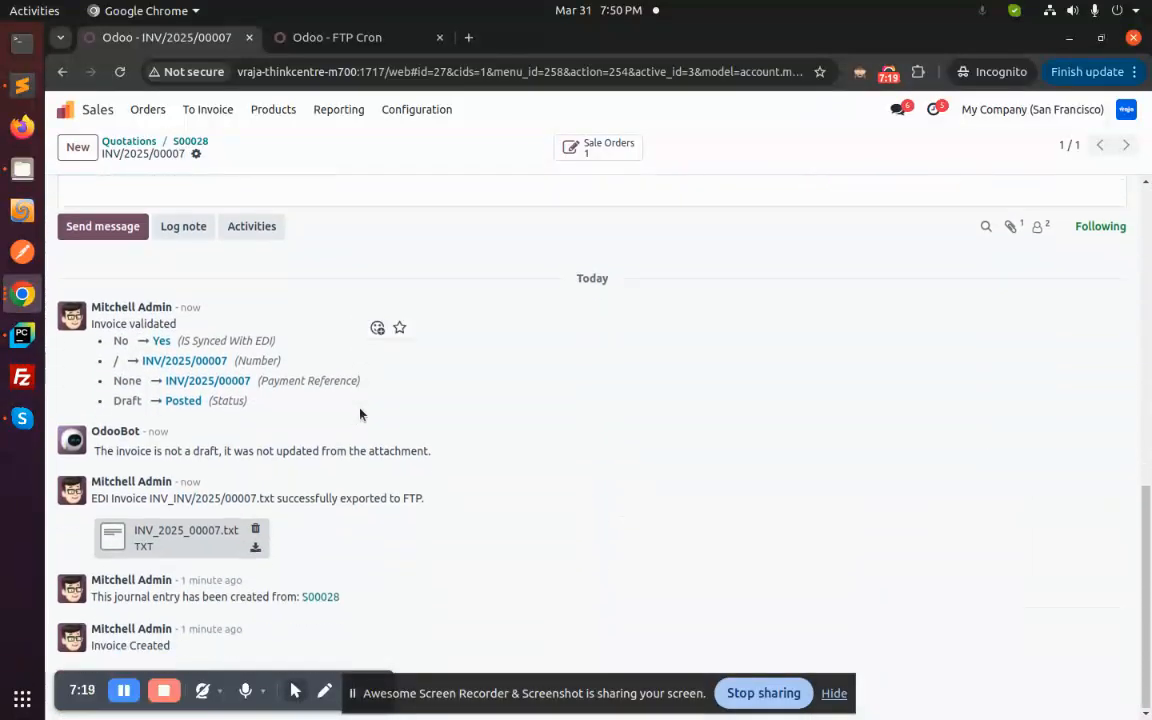
- Preview the exported INV_2025_00007.txt file, close it, and check the 'IS Synced With EDI' change
click(187, 538)
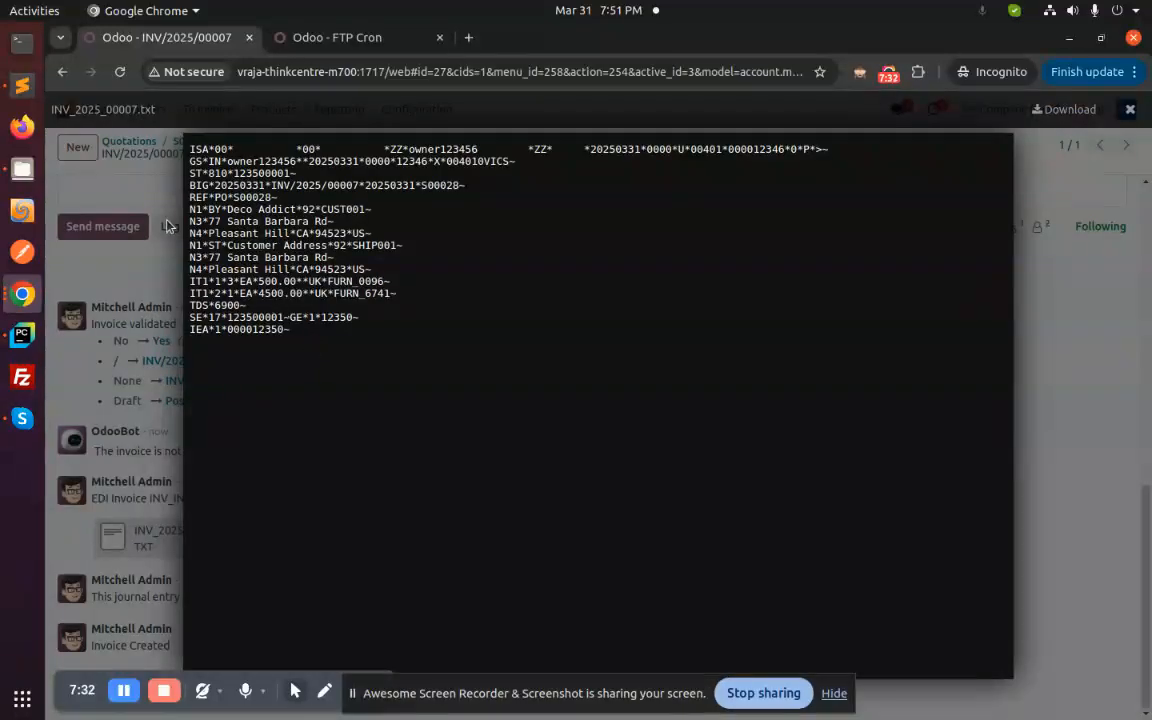
click(161, 277)
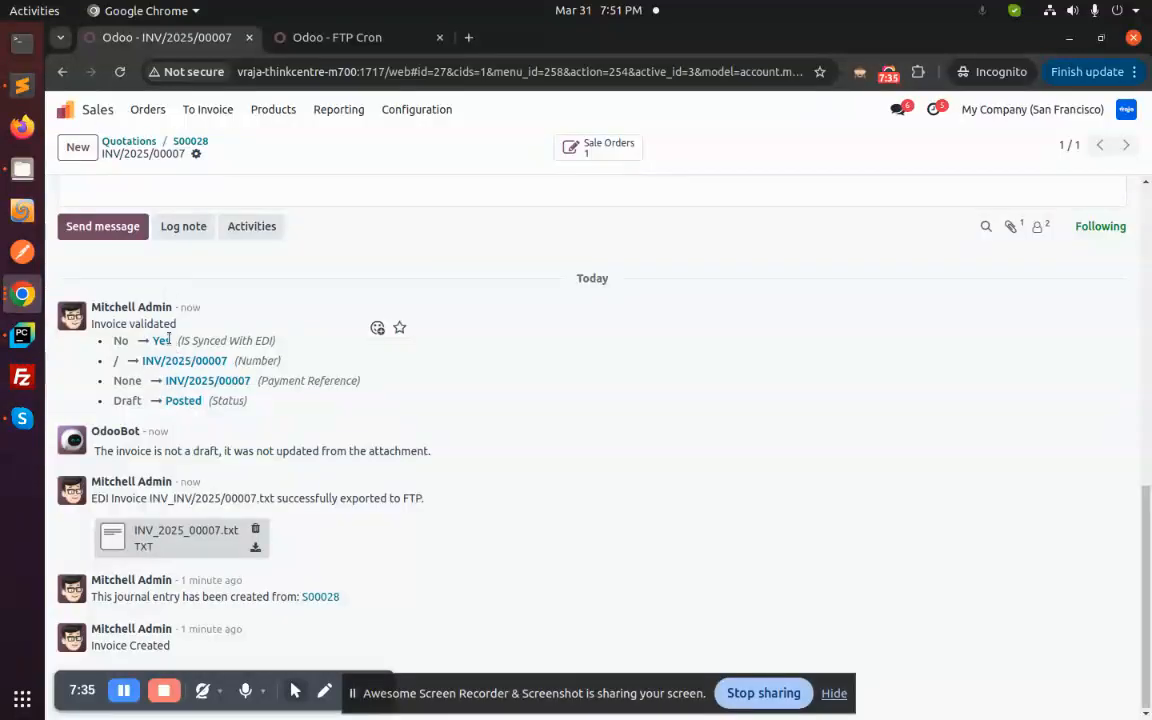
drag(177, 341, 276, 342)
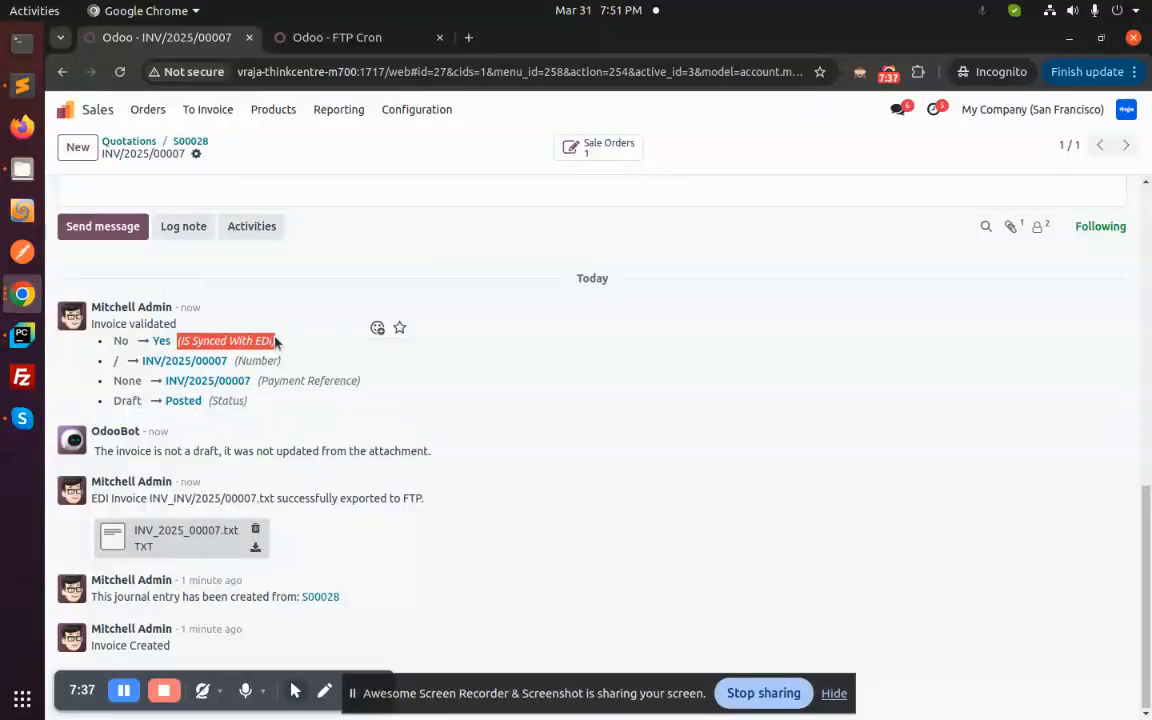
click(116, 342)
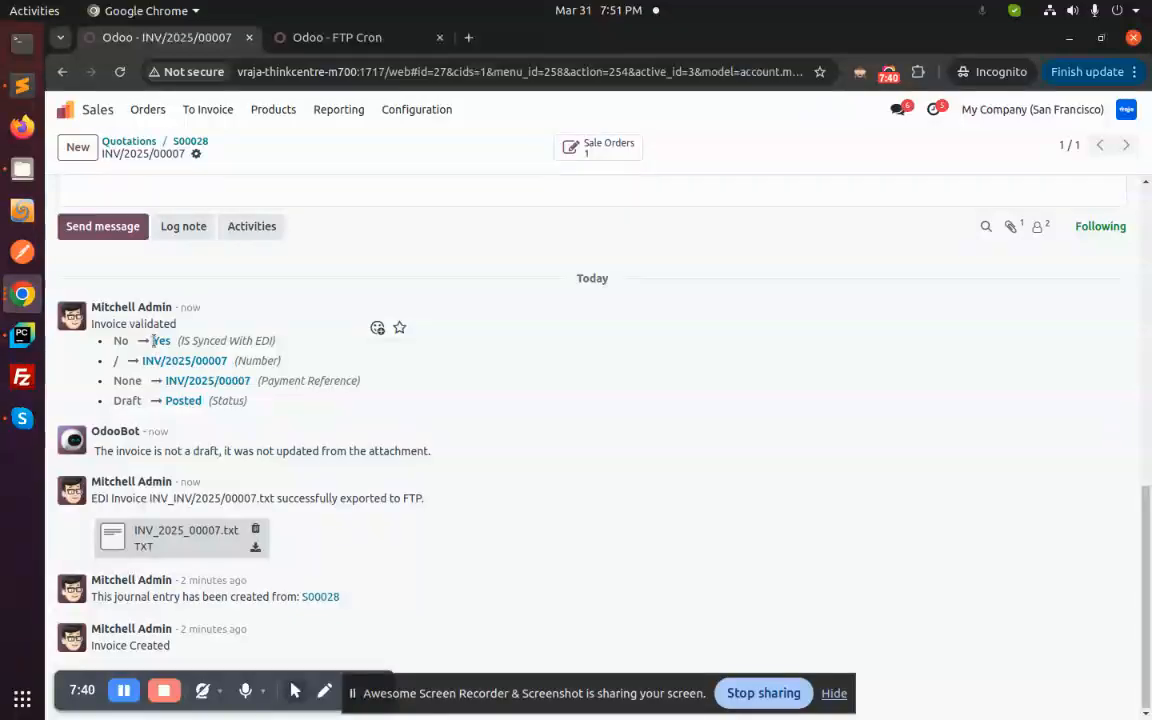
scroll(222, 390, up, 15)
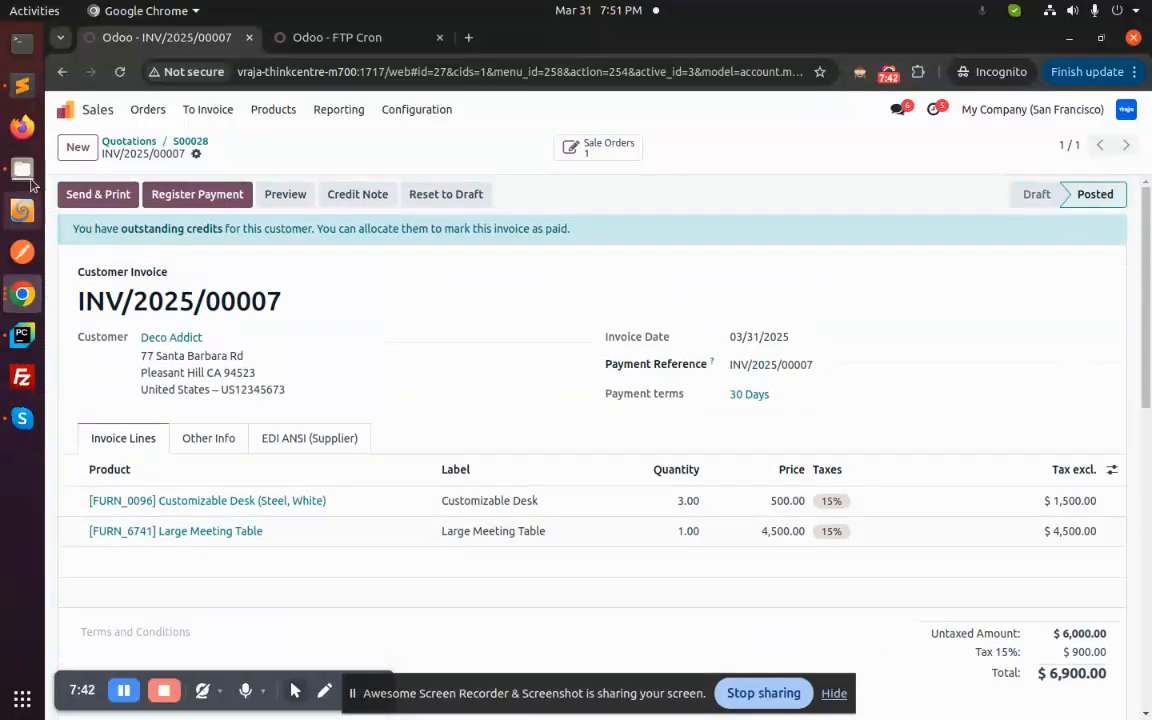
- Check the FTP Test_Export folder for INV_2025_00007.txt, then return to Chrome
click(22, 168)
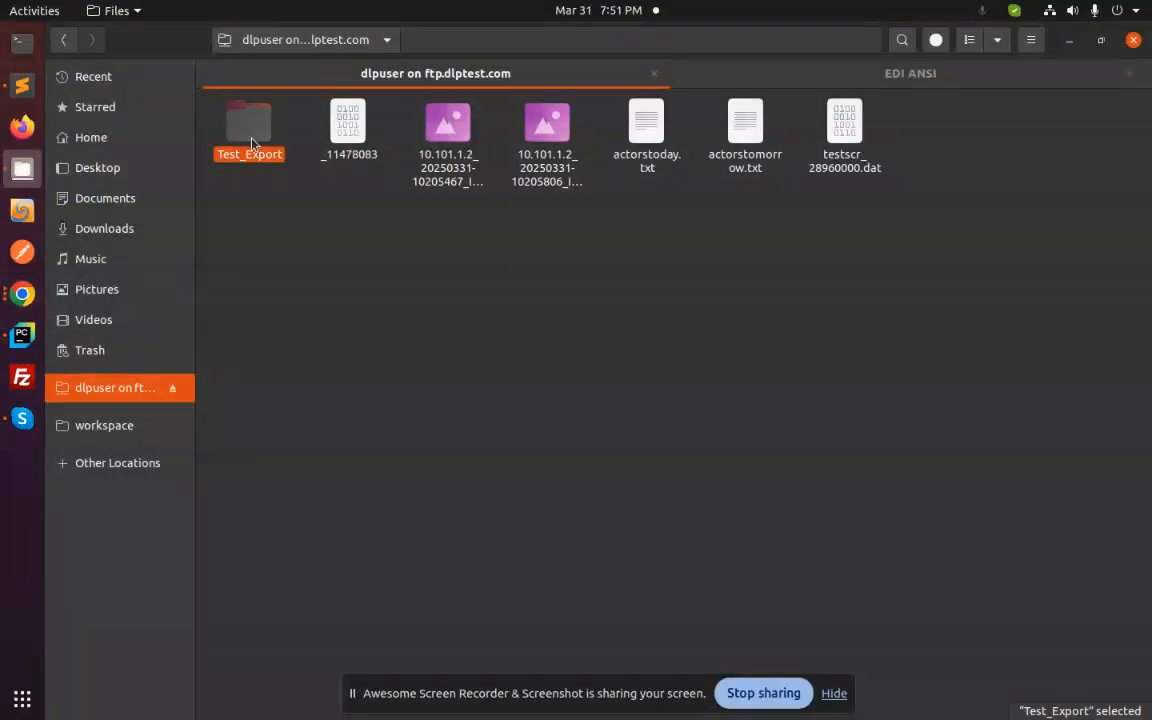
double_click(252, 143)
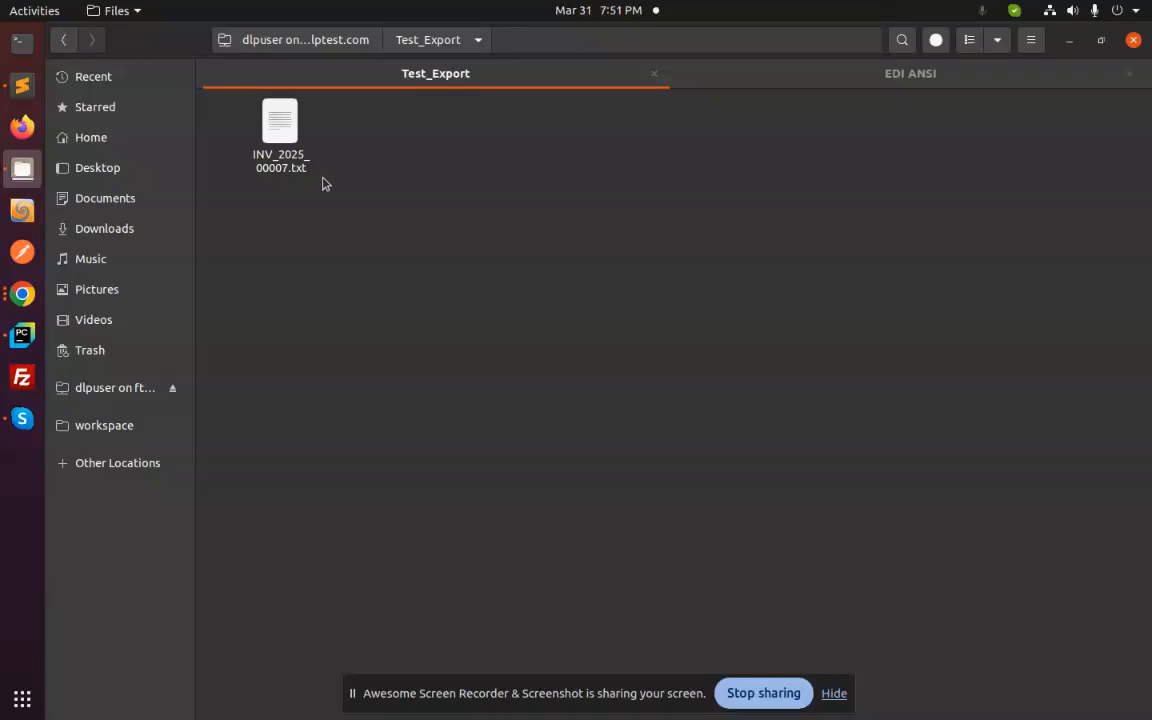
key(alt+Tab)
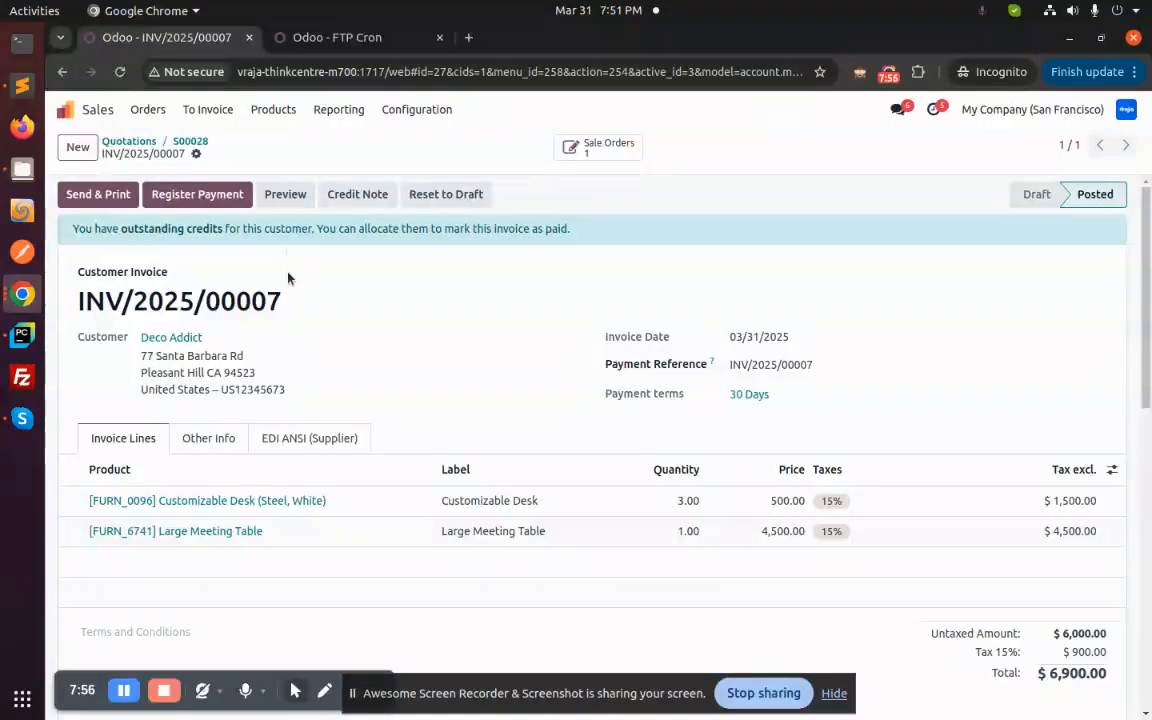
- Go from invoice INV/2025/00007 to sales order S00028 and open delivery WH/OUT/00018
drag(286, 302, 79, 305)
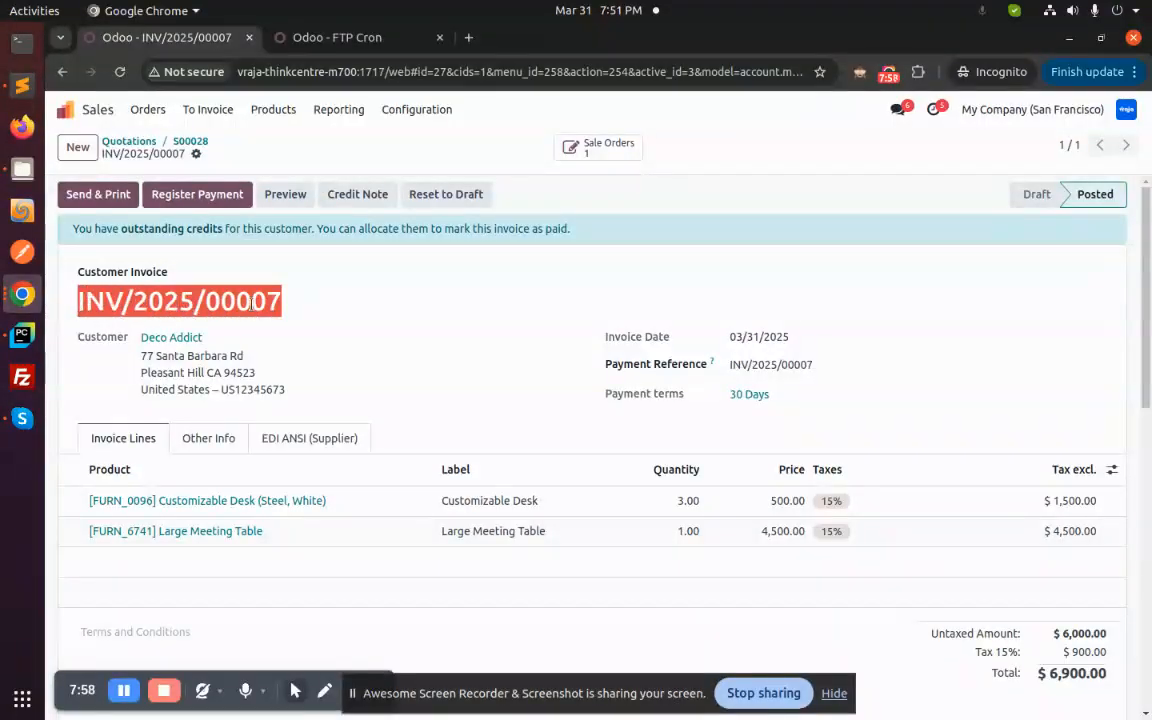
click(308, 307)
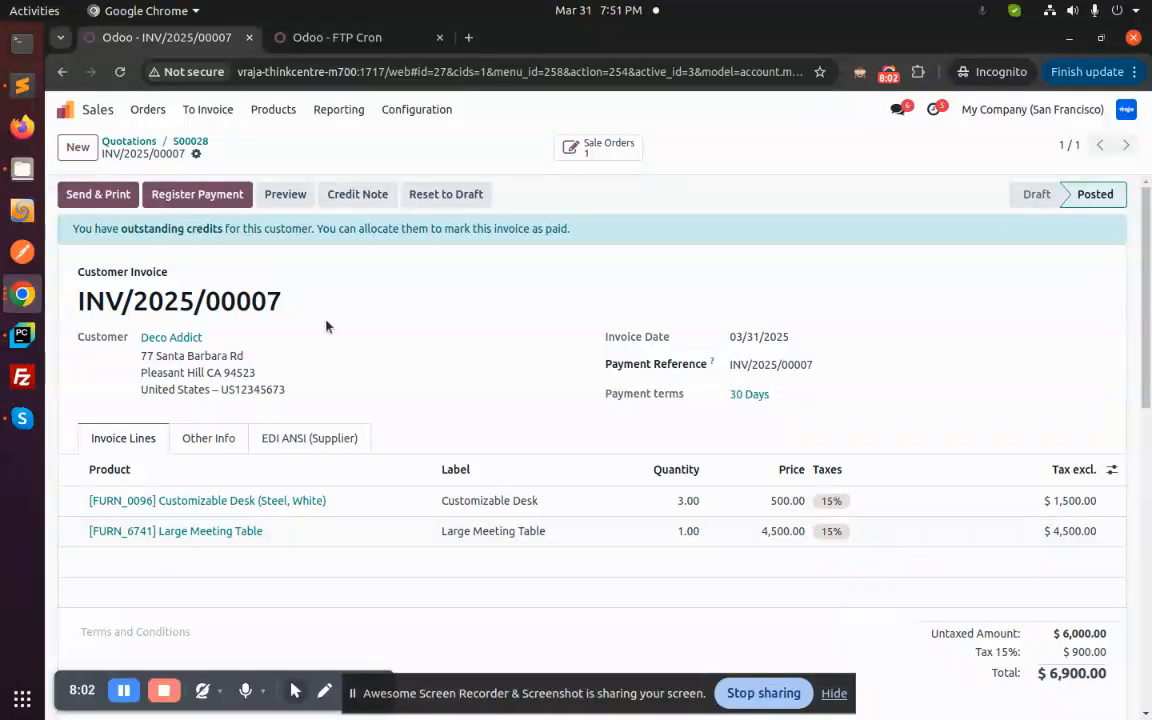
click(587, 150)
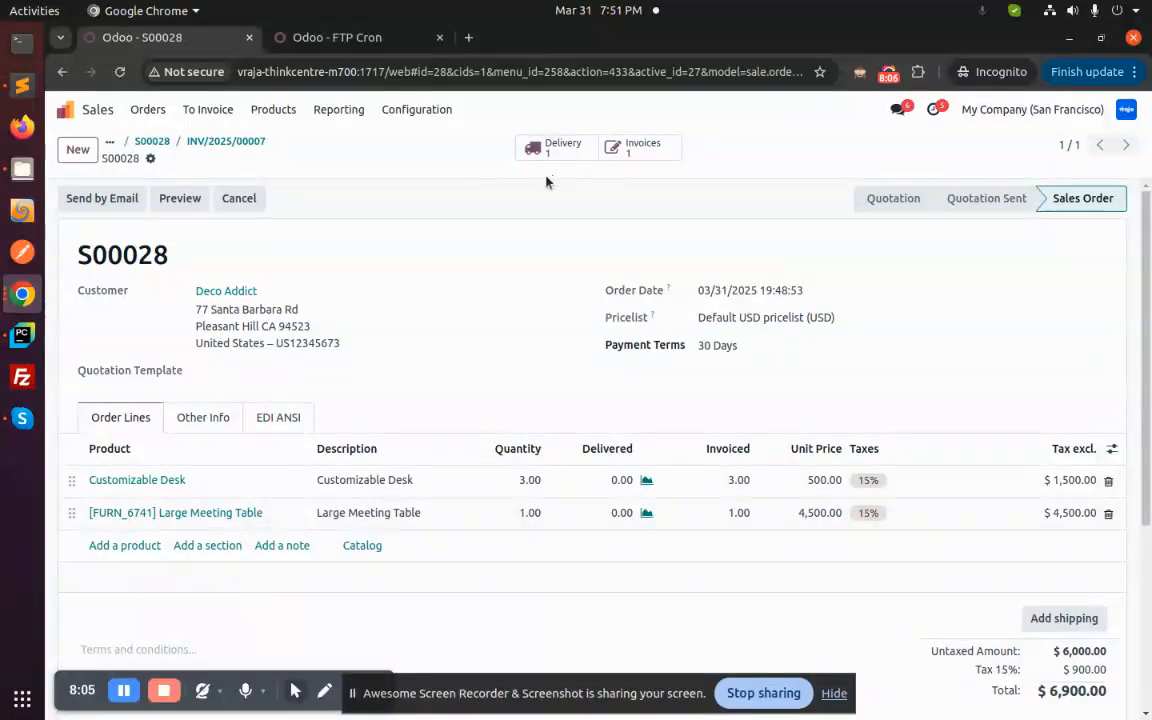
click(540, 158)
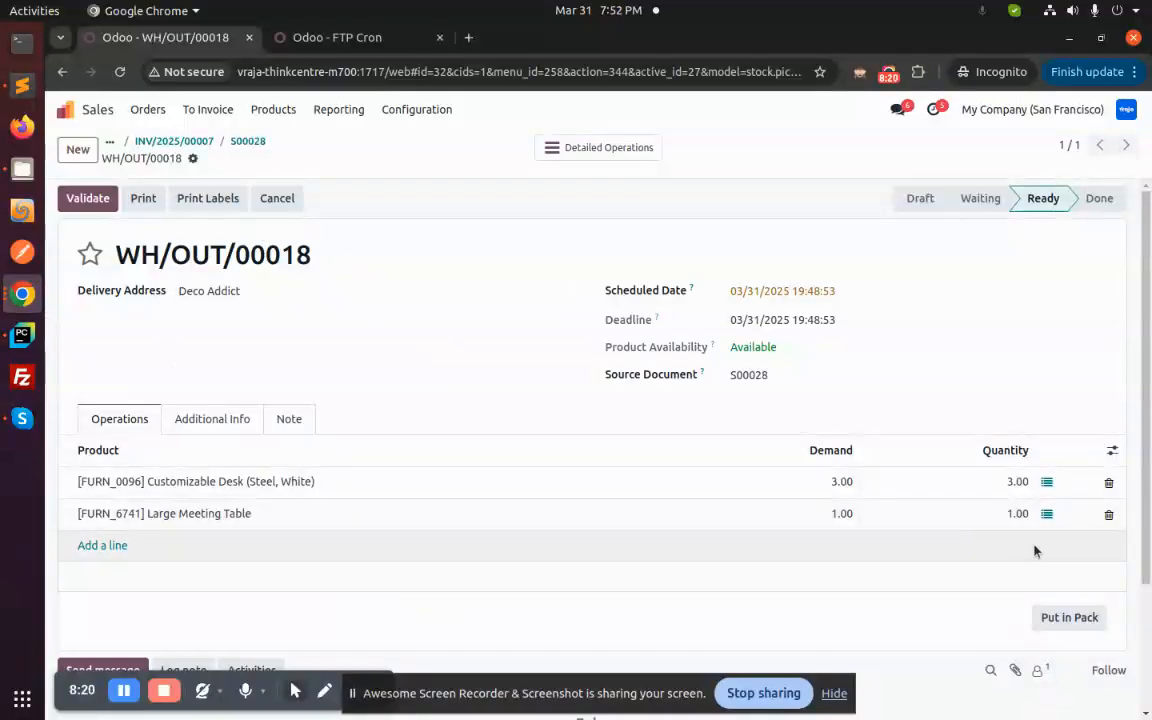
- Put 2 of the Customizable Desks into PACK0001 in the desk's detailed operations
click(1046, 482)
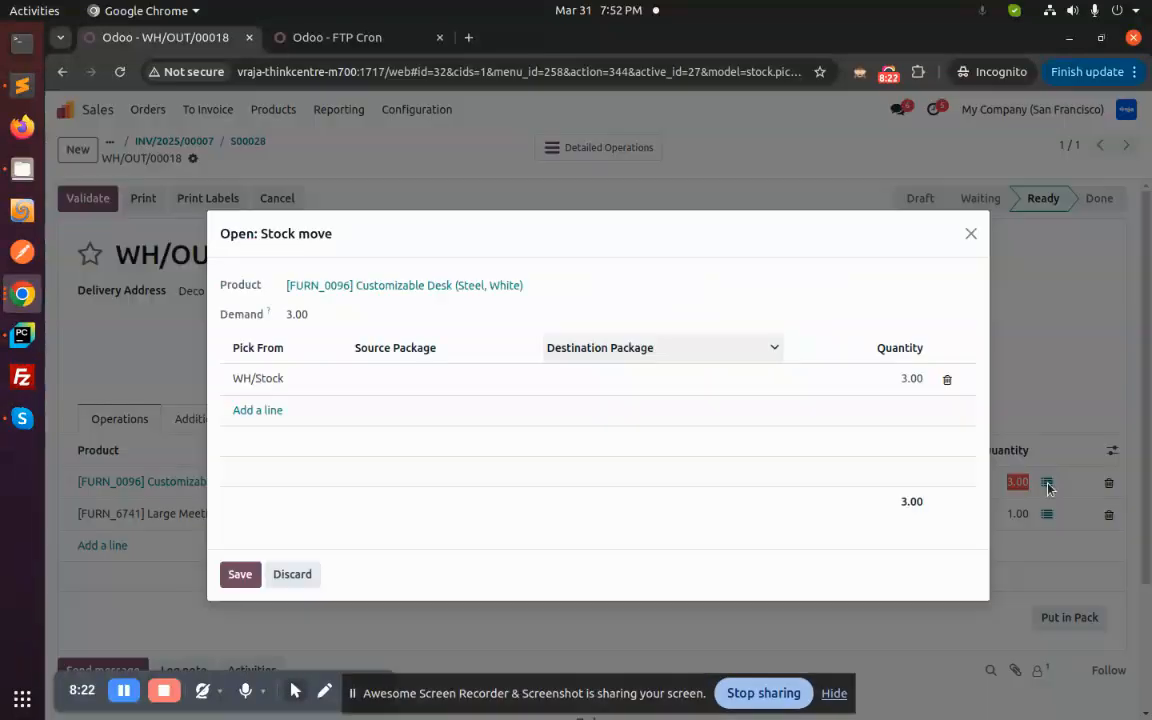
click(604, 382)
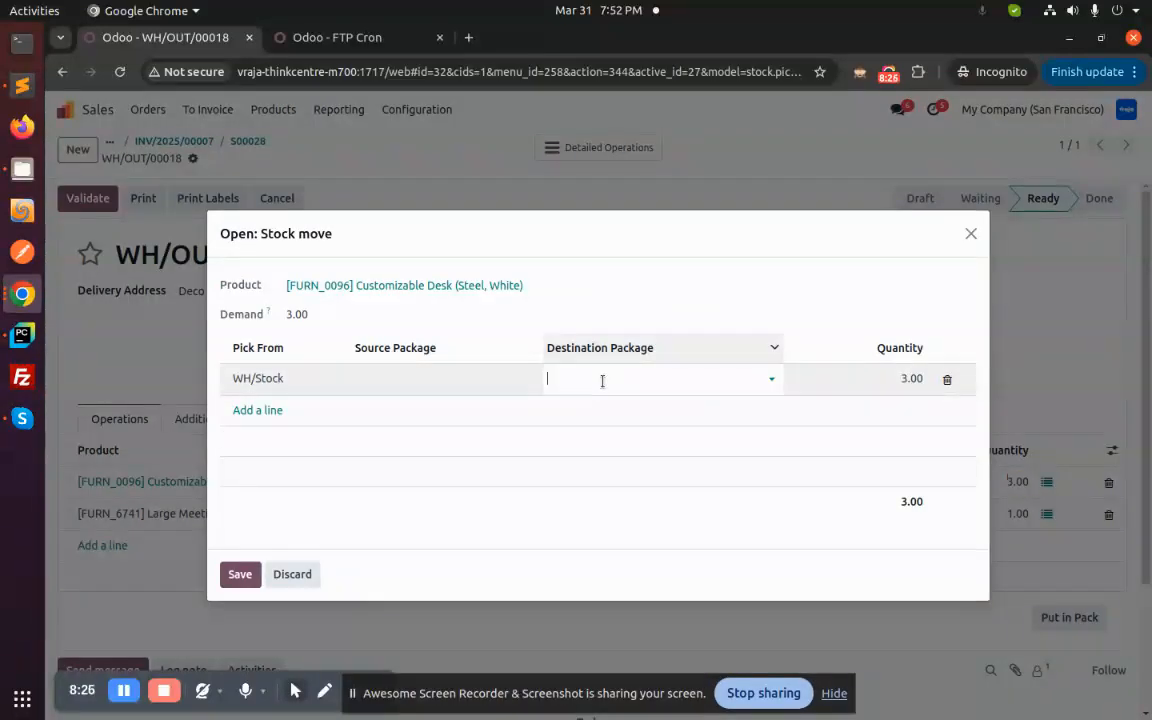
click(602, 381)
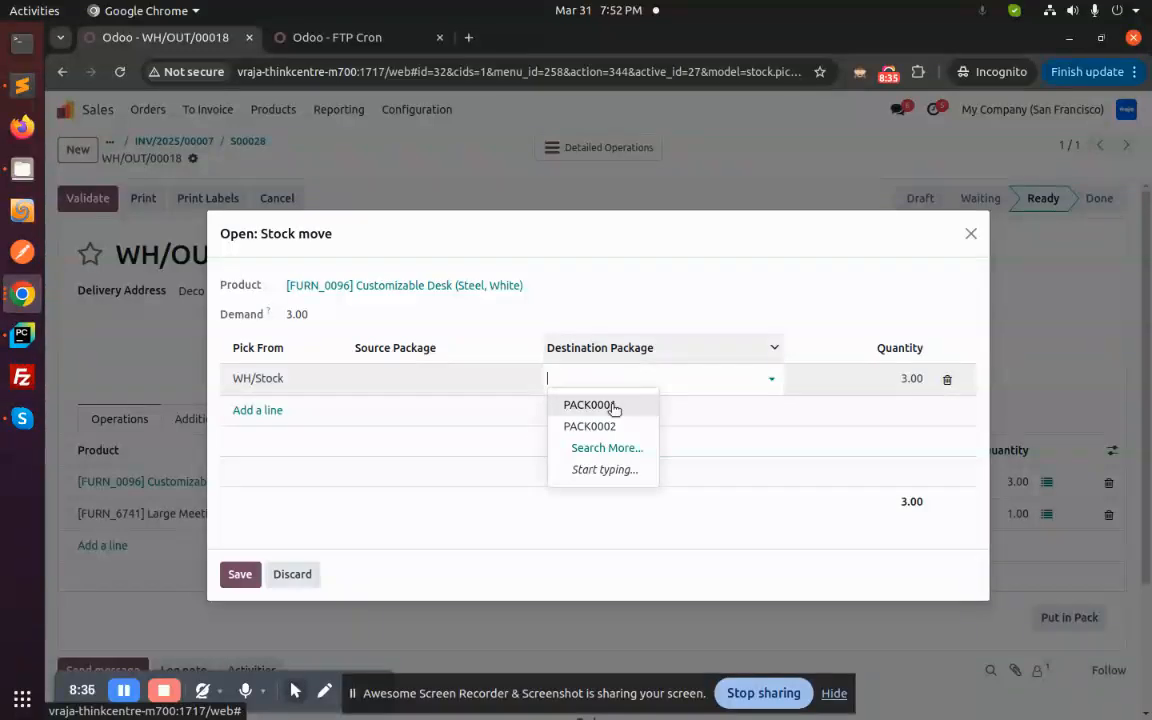
click(612, 406)
click(905, 378)
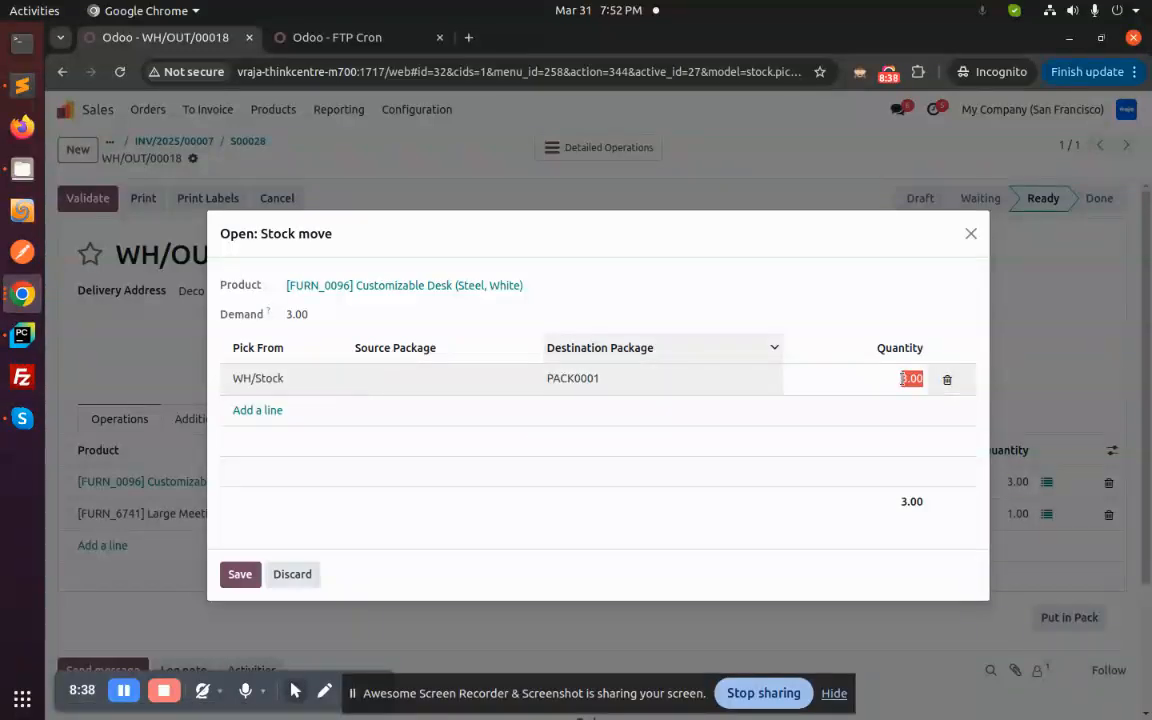
text(2)
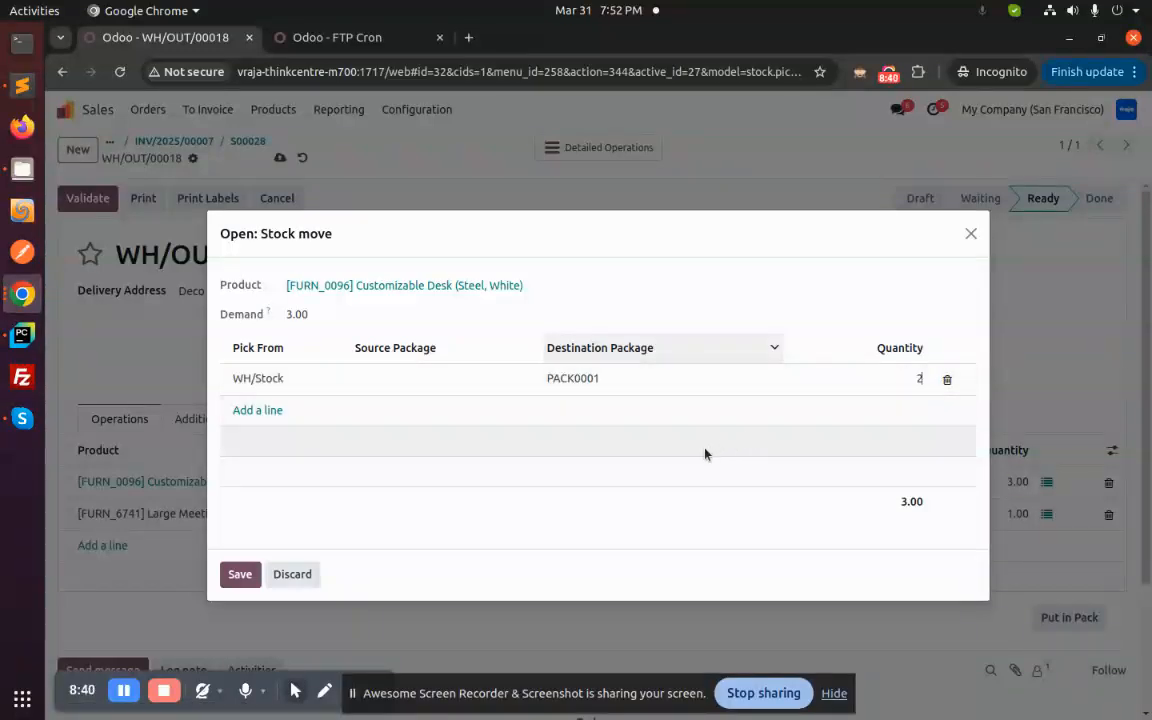
click(705, 454)
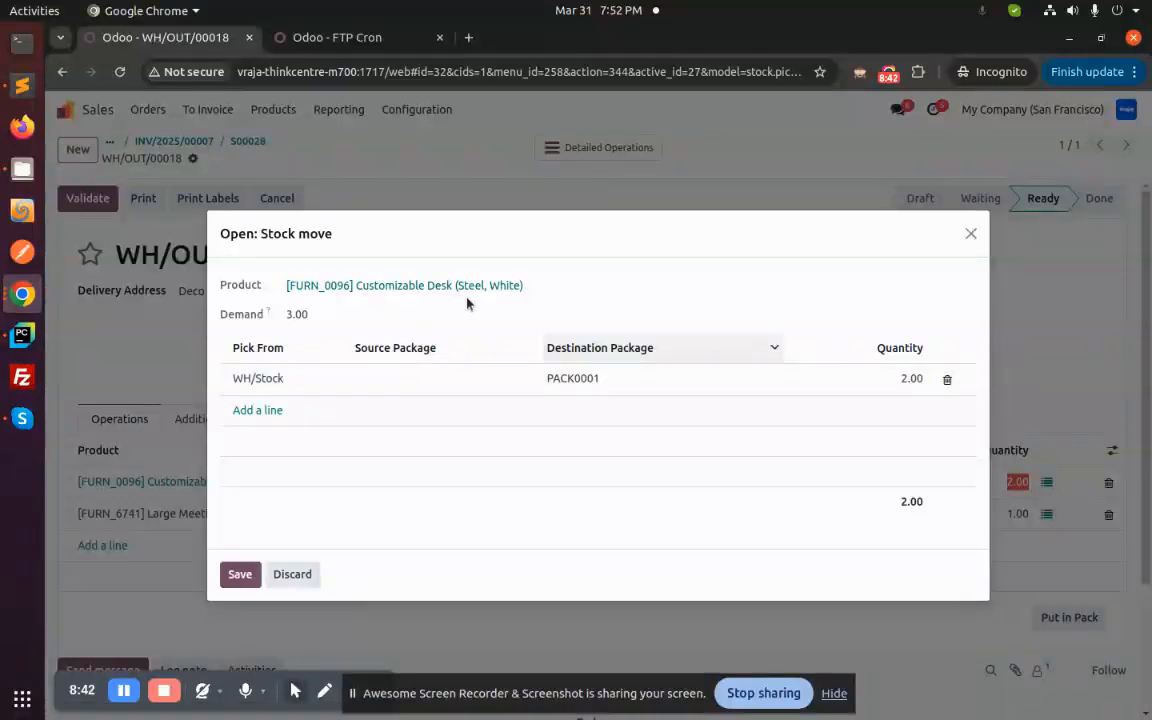
- Add a second WH/Stock line with the remaining 1 desk in PACK0002 and save
click(260, 410)
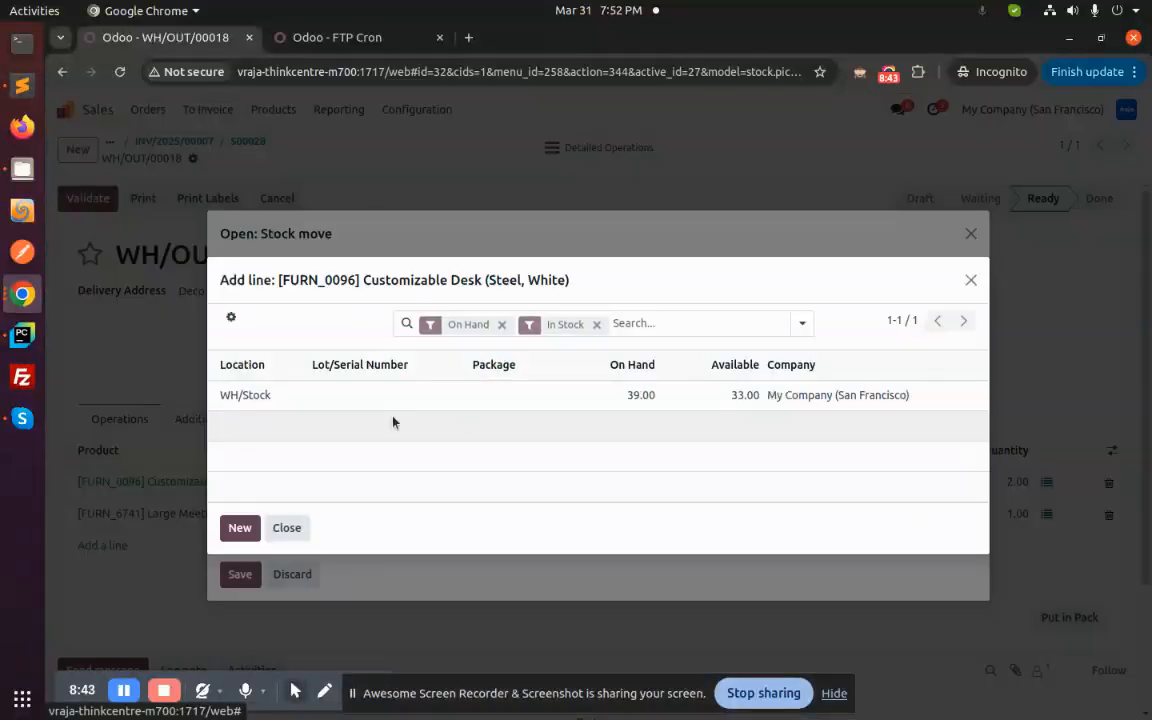
click(622, 398)
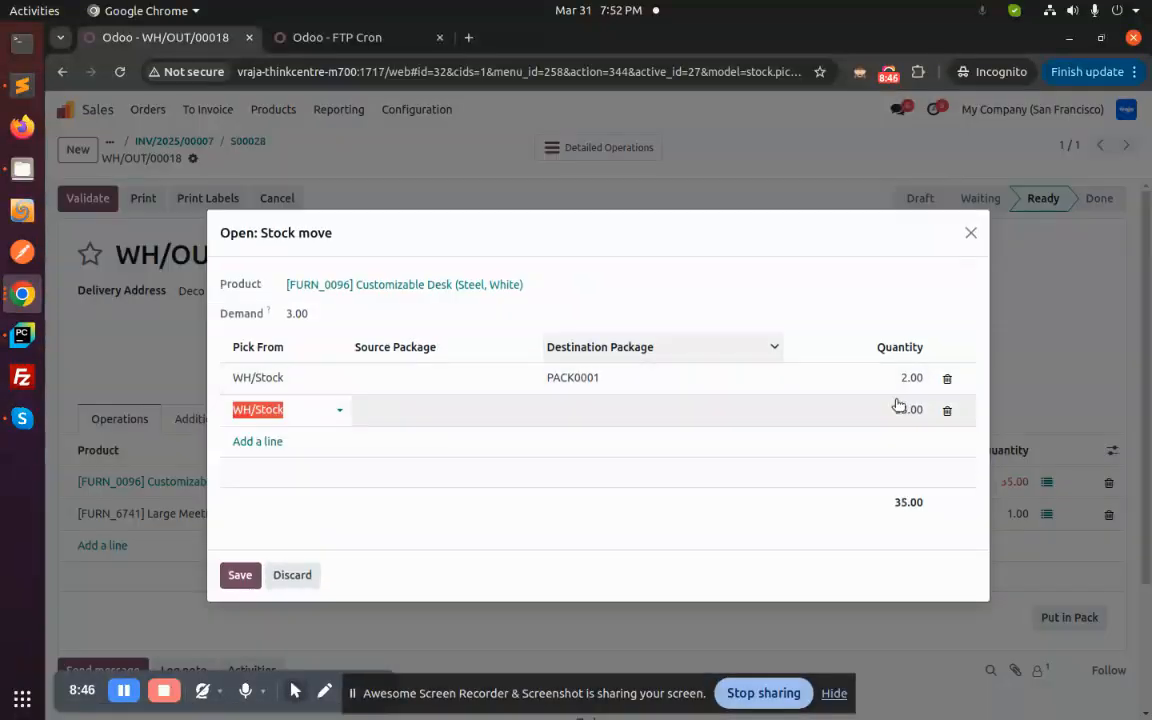
click(905, 408)
text(1)
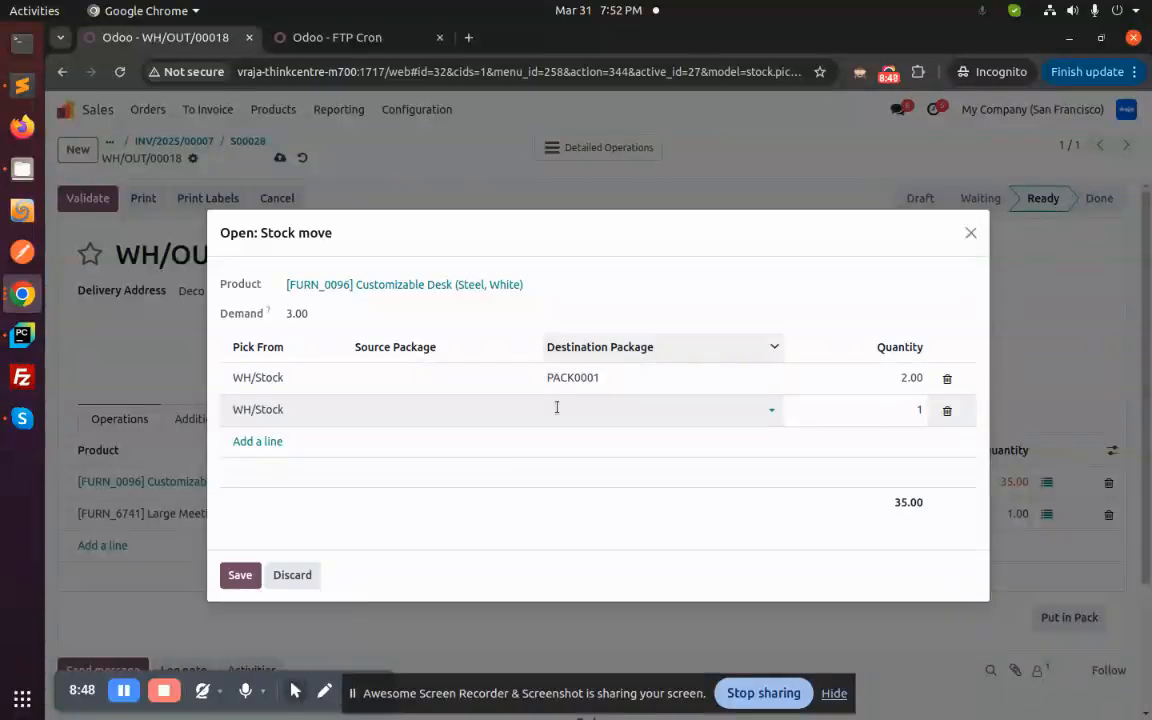
click(571, 406)
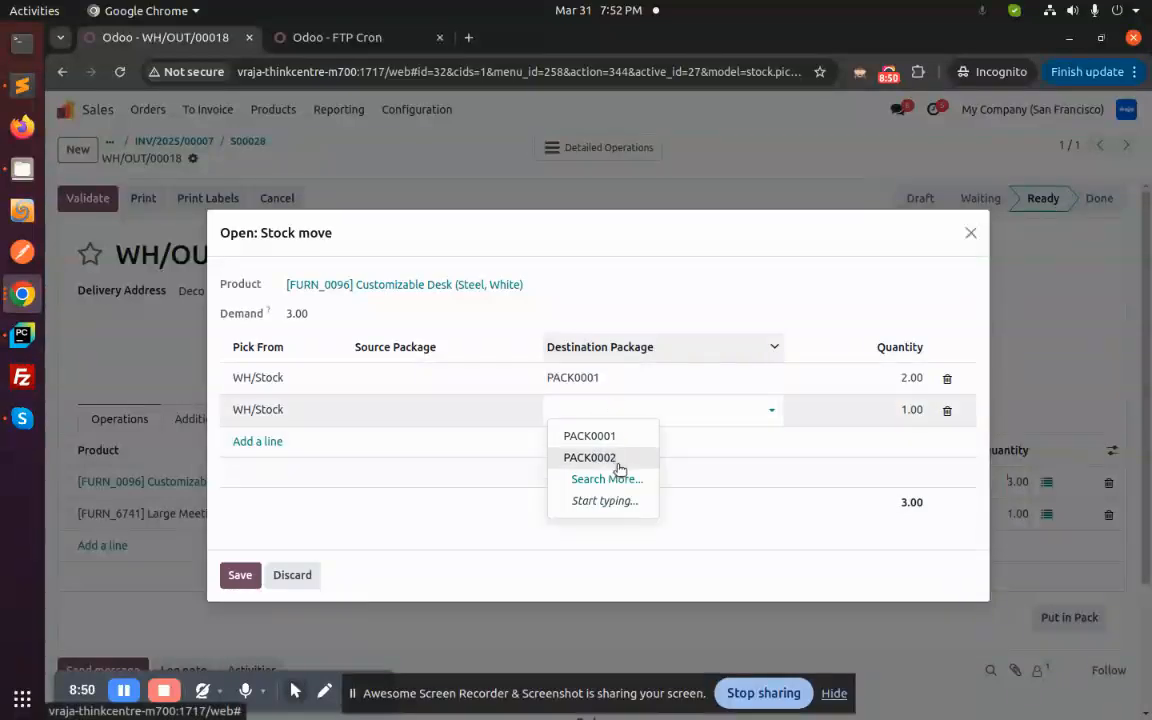
click(618, 463)
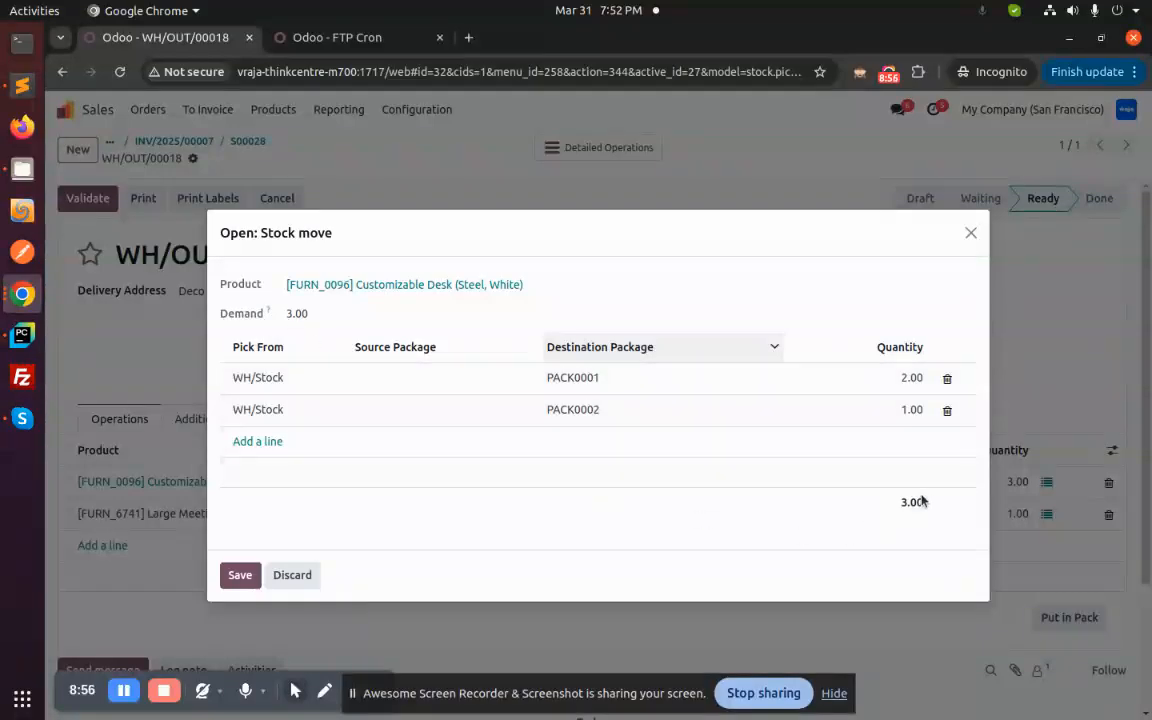
click(240, 576)
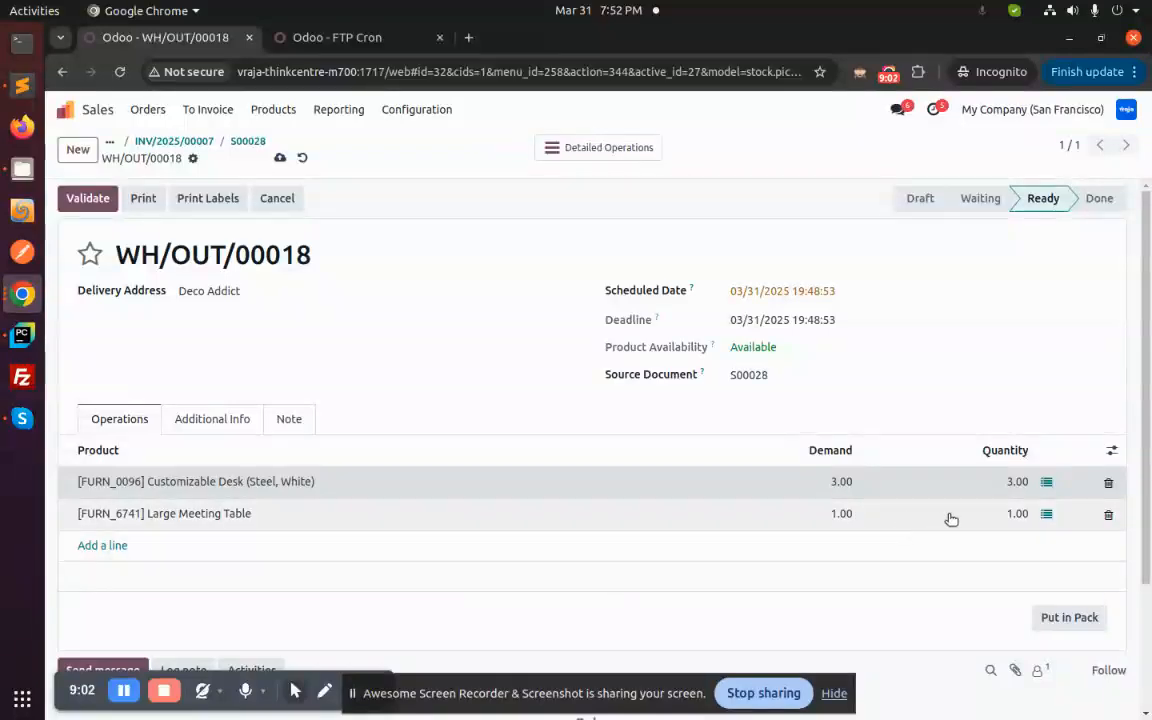
- Put the Large Meeting Table into PACK0002, then save the WH/OUT/00018 delivery
click(1047, 514)
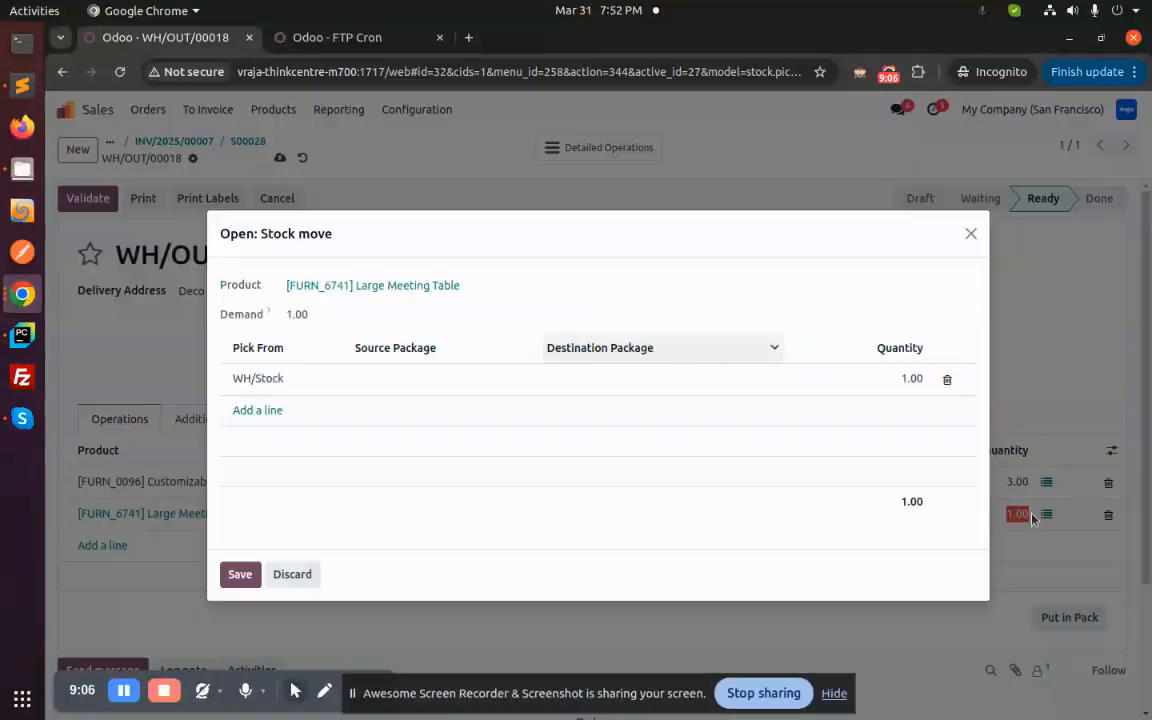
click(660, 383)
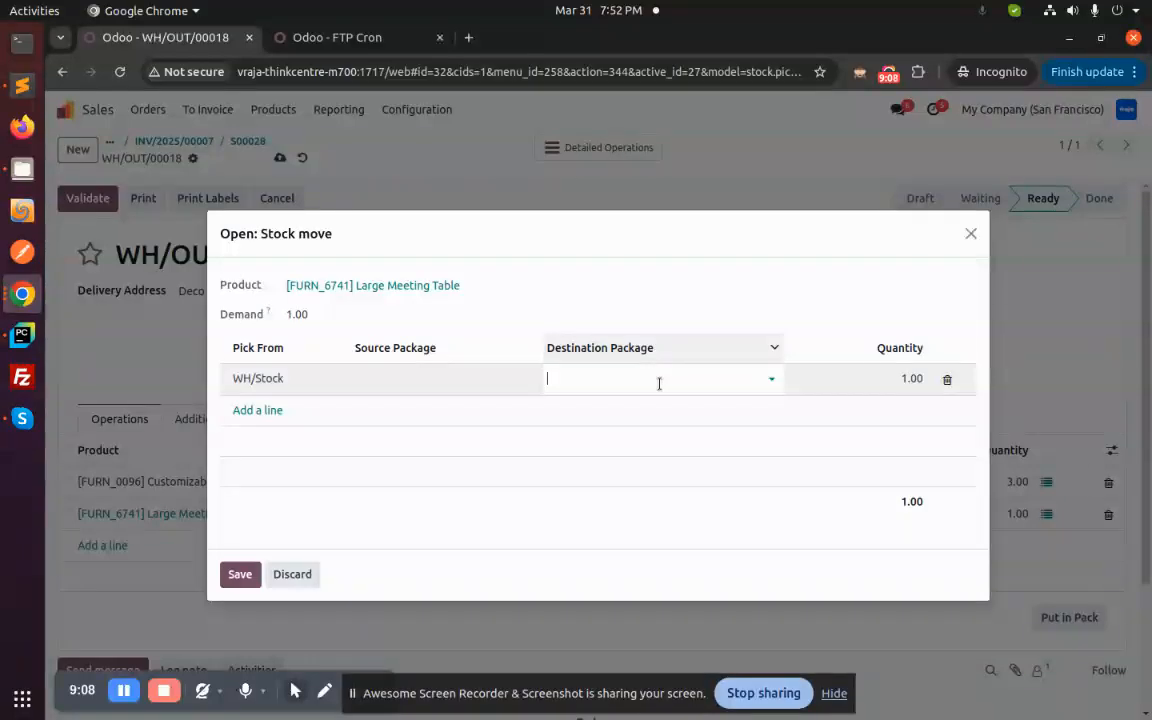
click(630, 427)
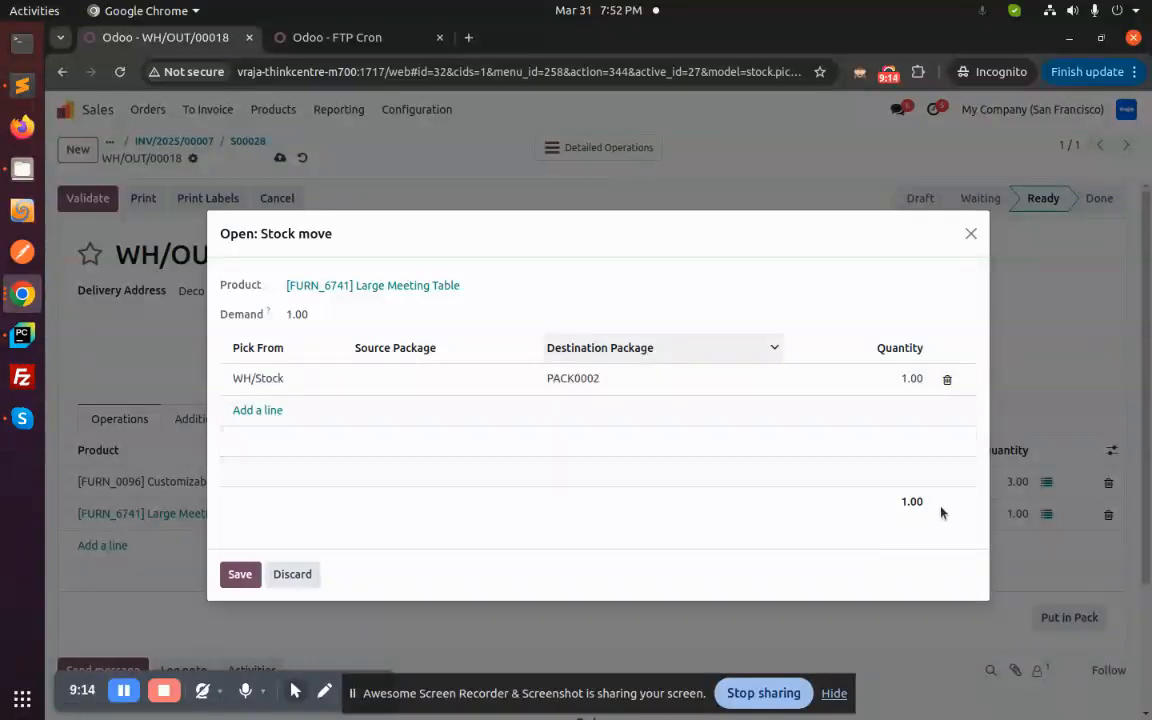
click(240, 575)
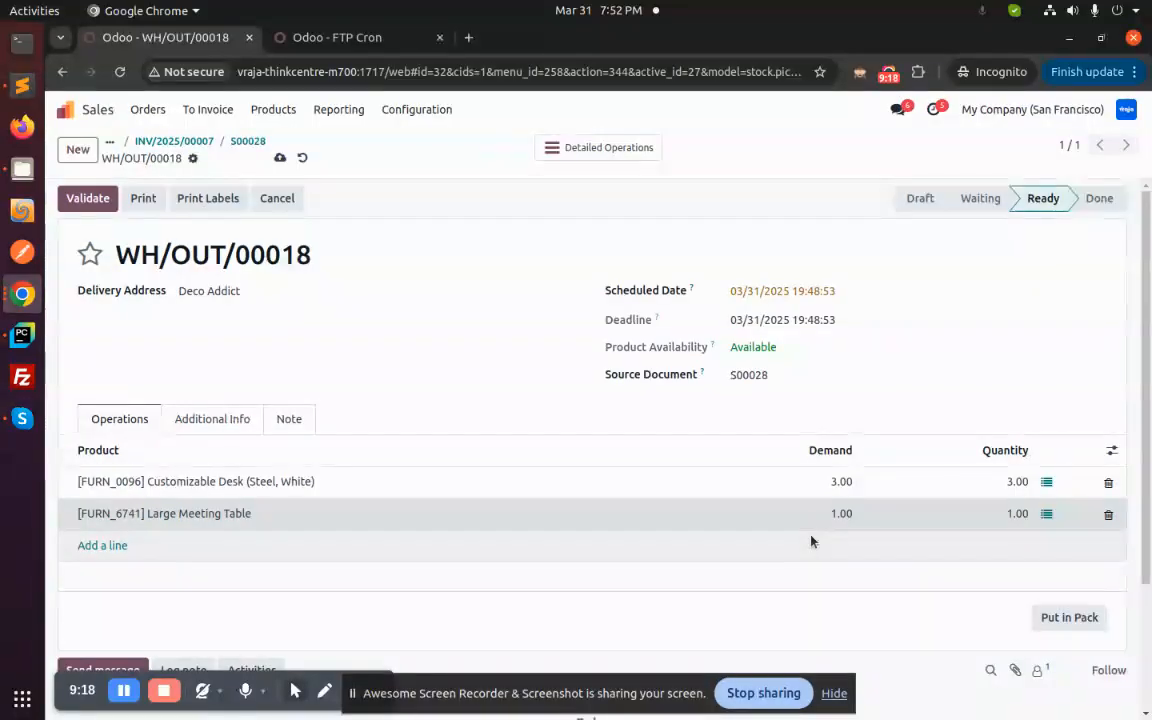
click(281, 160)
click(508, 149)
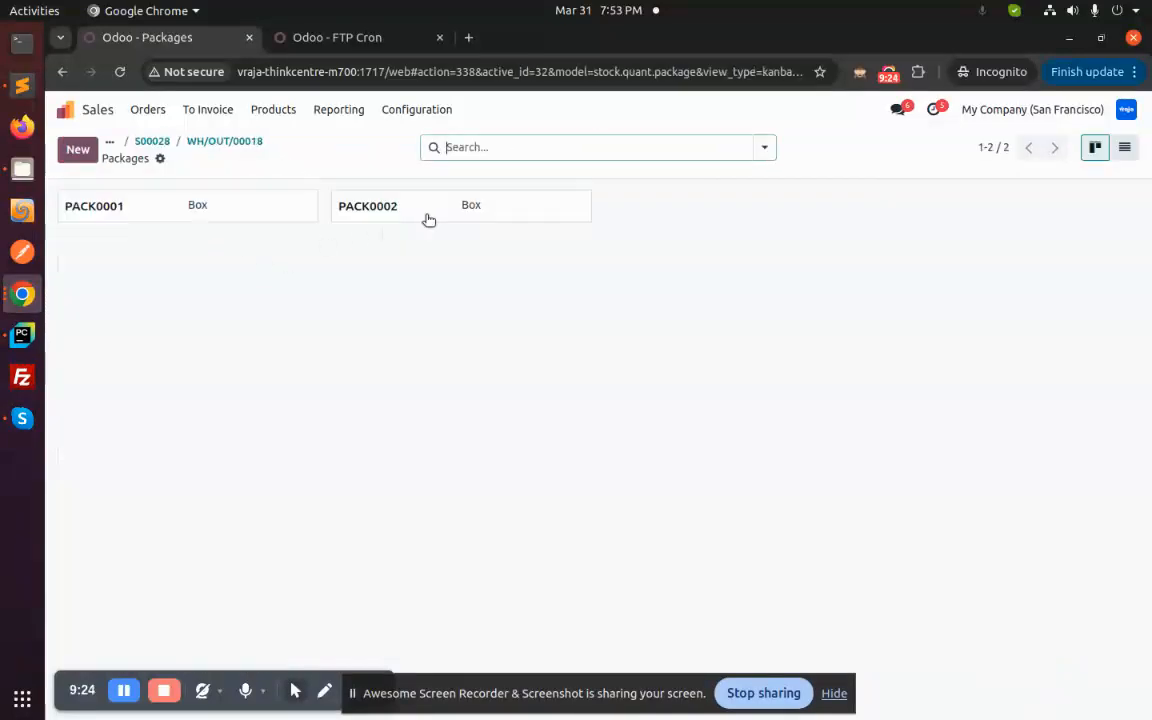
click(215, 141)
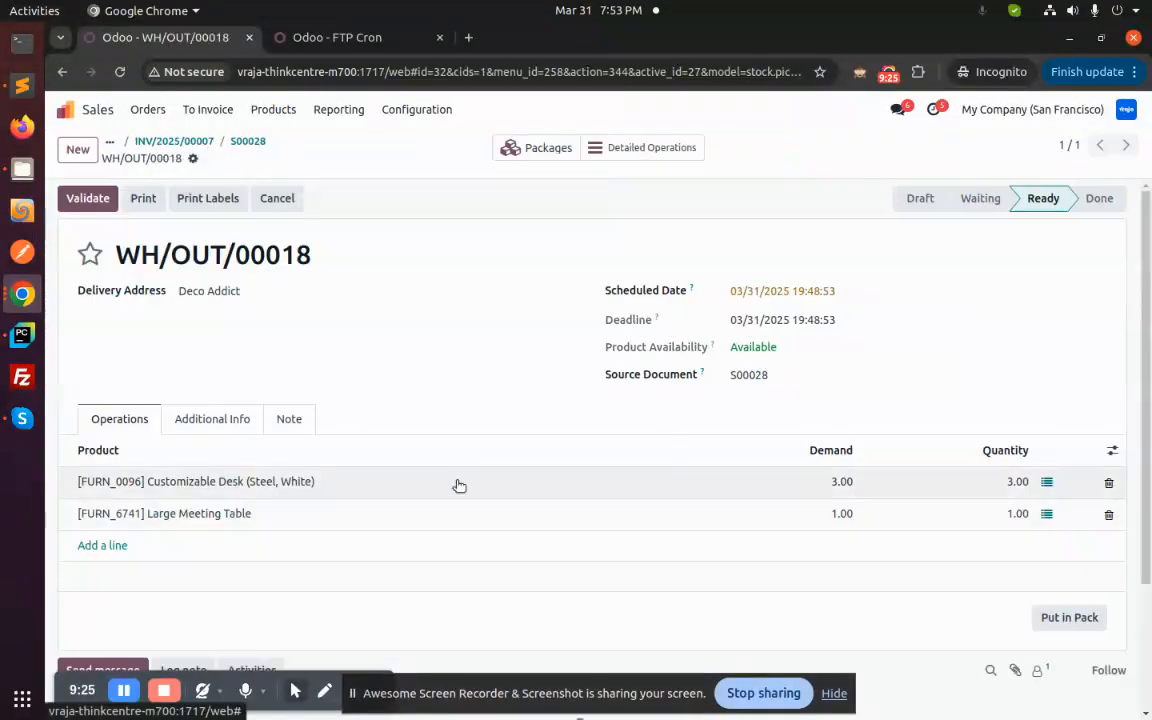
scroll(458, 483, down, 2)
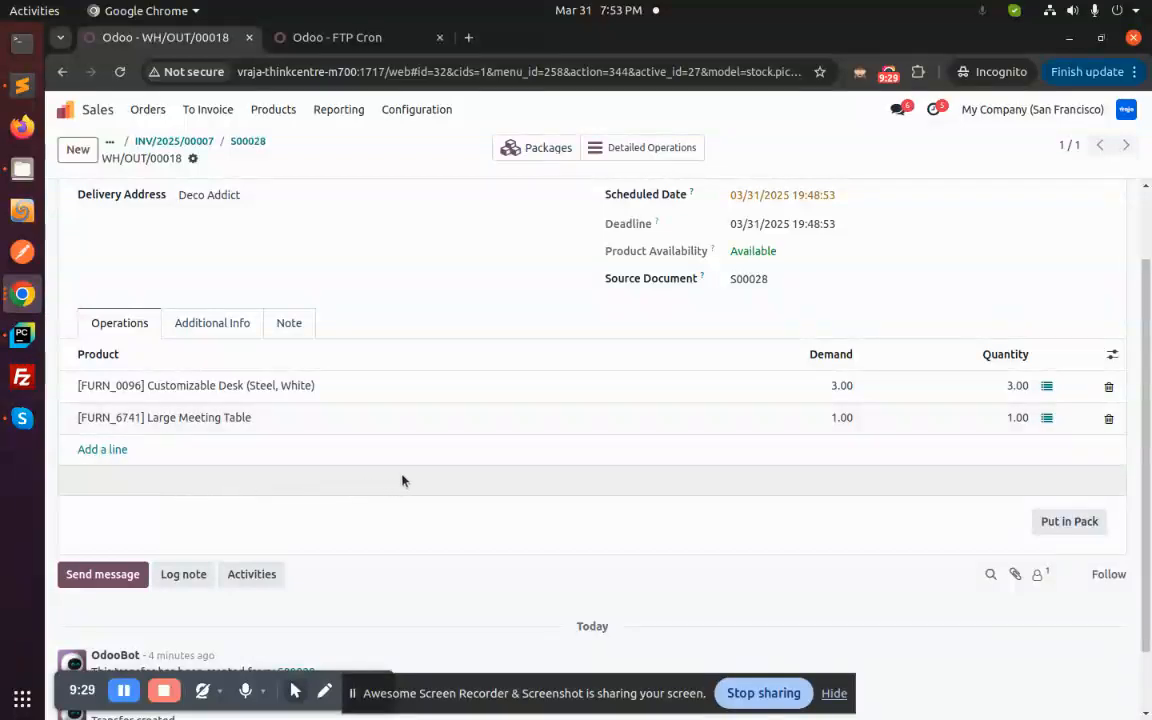
scroll(400, 481, up, 2)
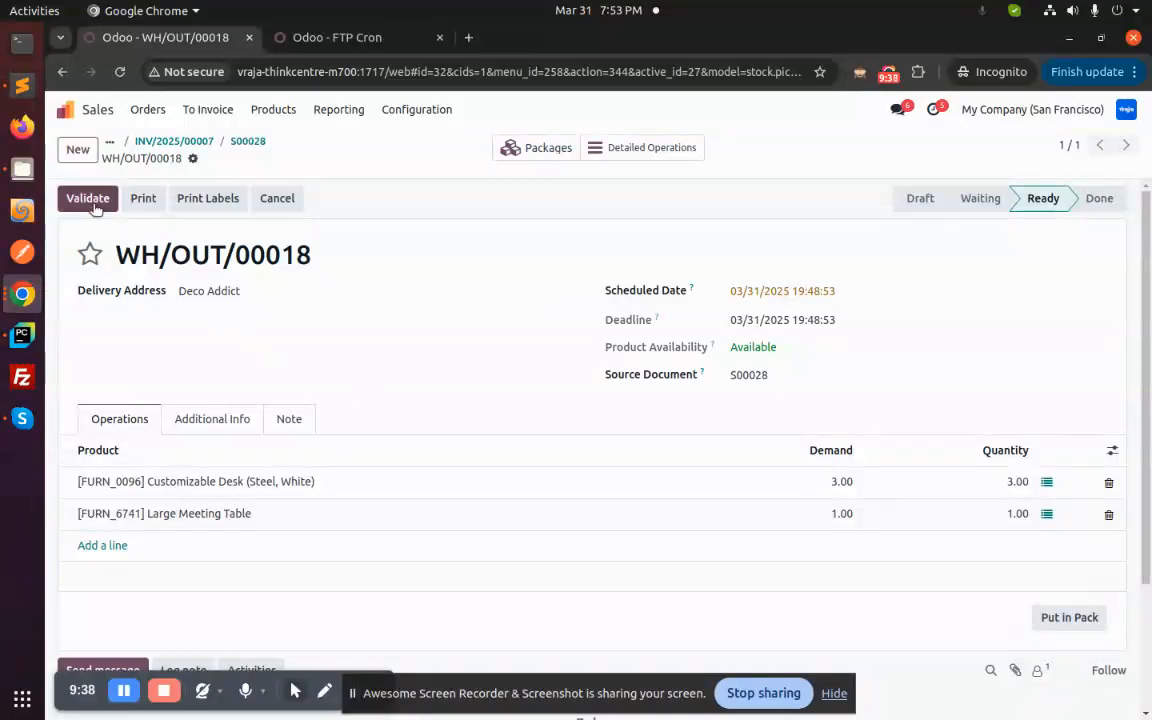
scroll(386, 535, down, 2)
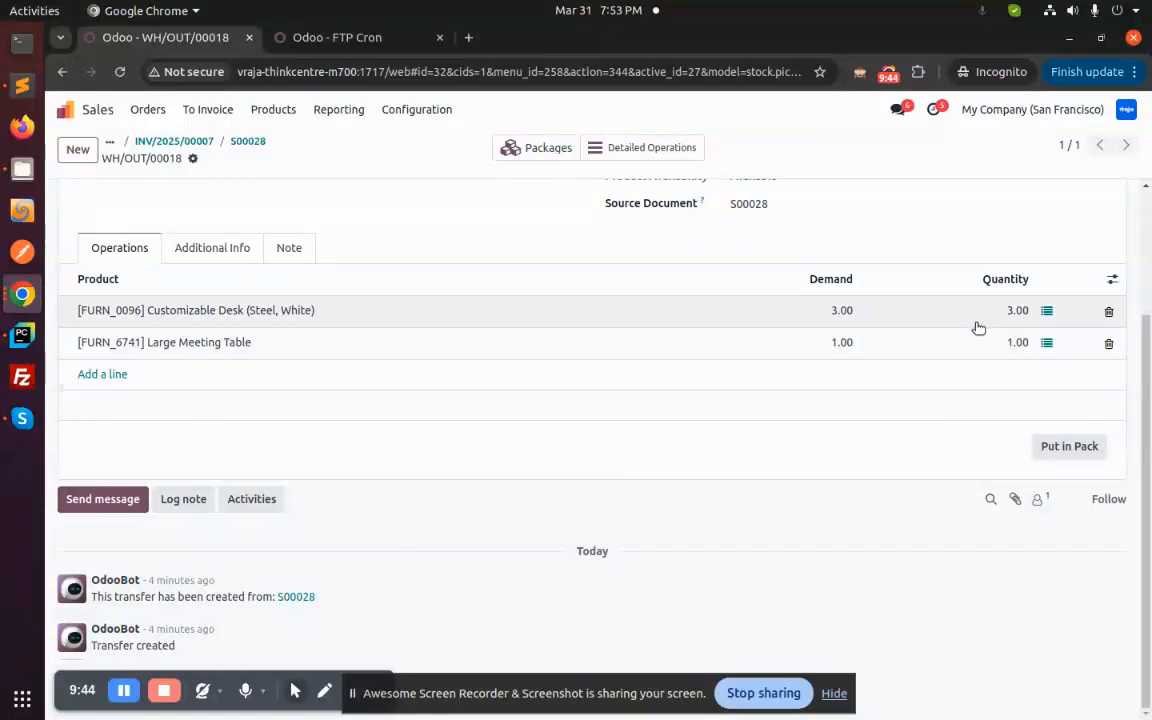
scroll(478, 453, up, 2)
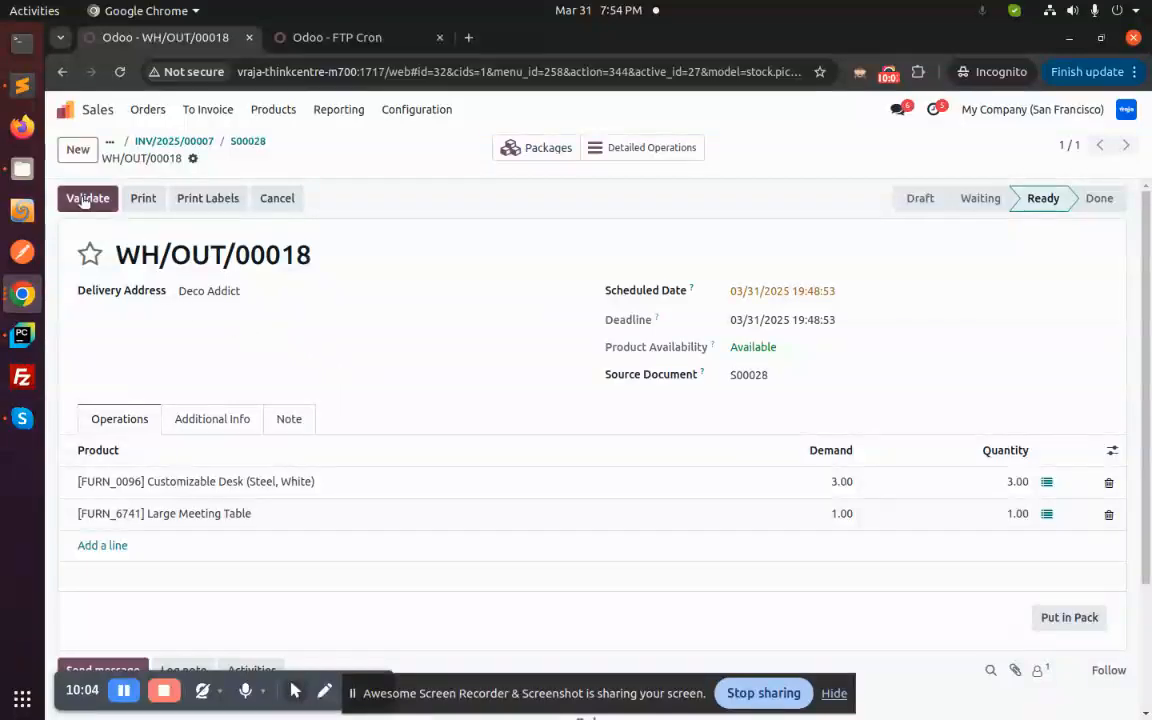
click(22, 168)
click(243, 130)
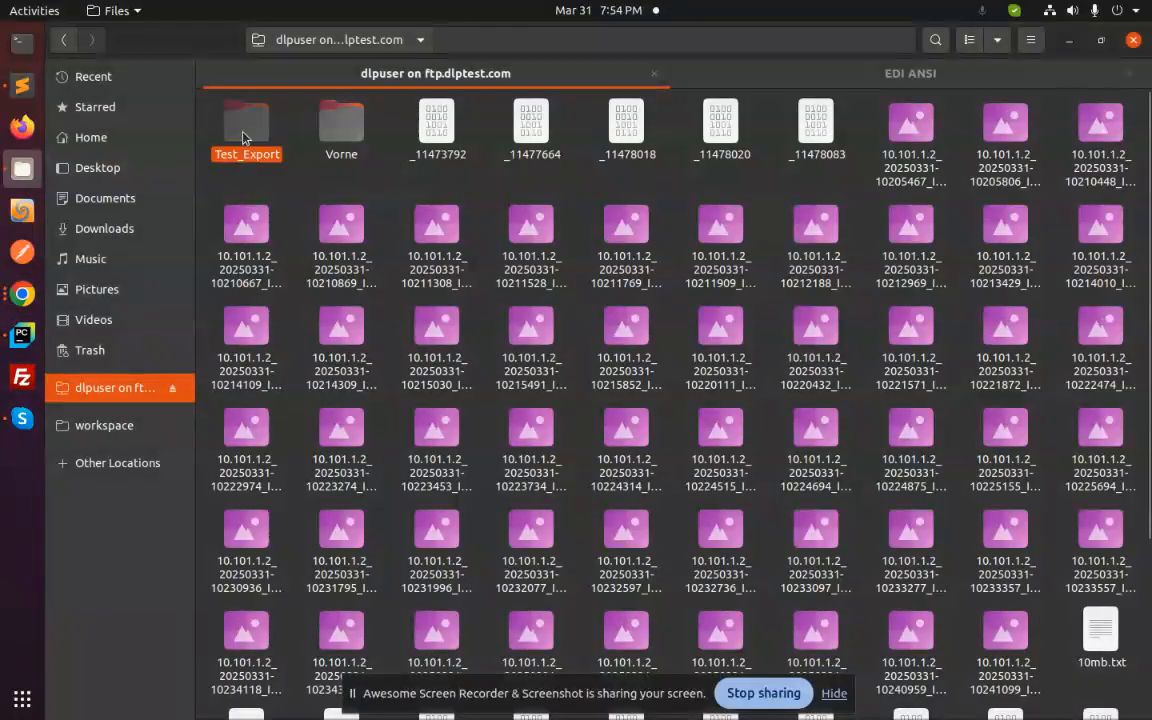
double_click(243, 130)
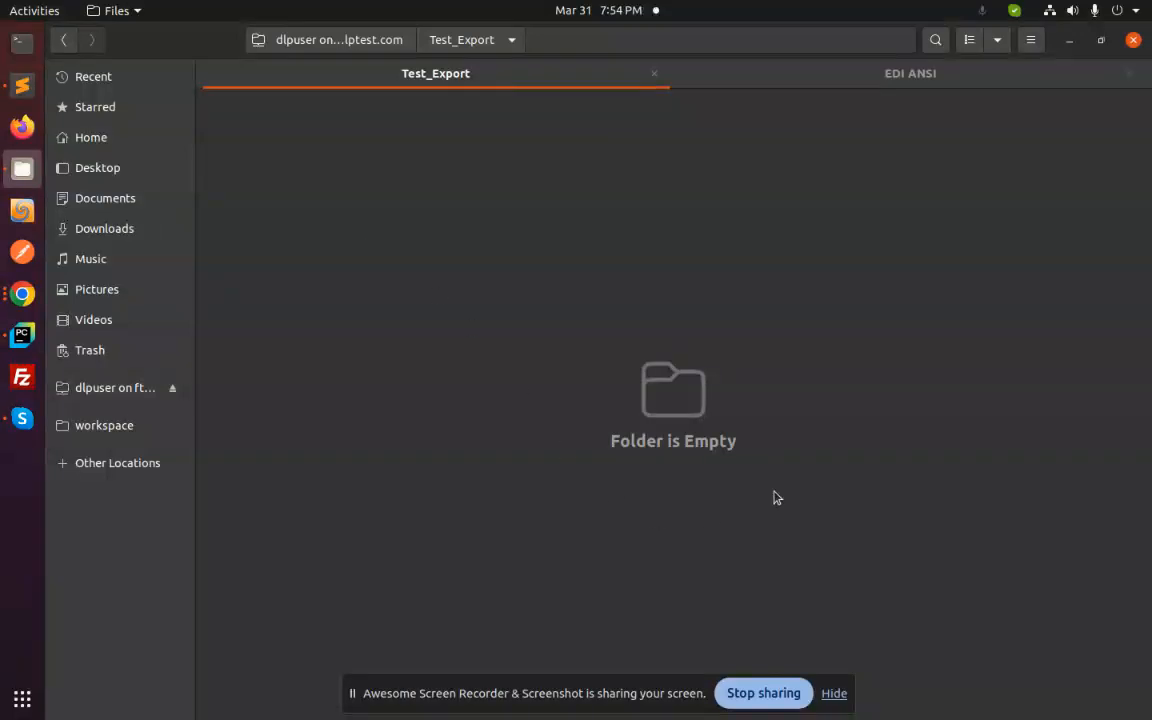
key(alt+Tab)
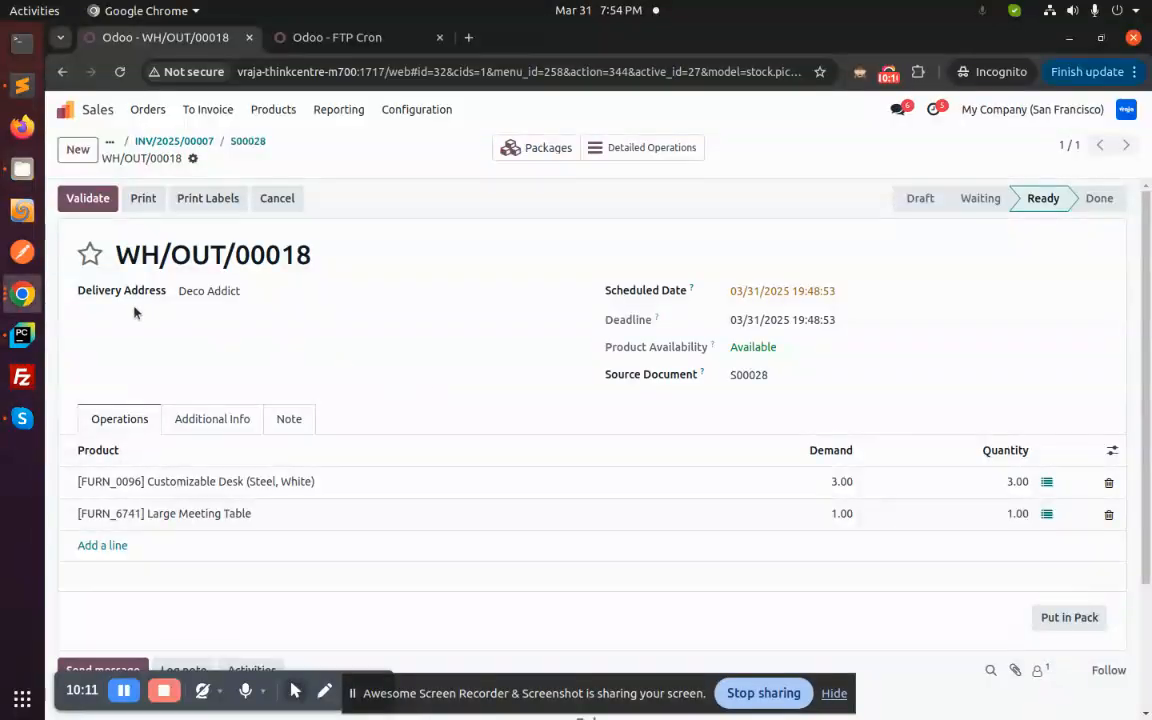
- Validate WH/OUT/00018 and check the chatter for the WH_OUT_00018.txt ASN export
click(87, 199)
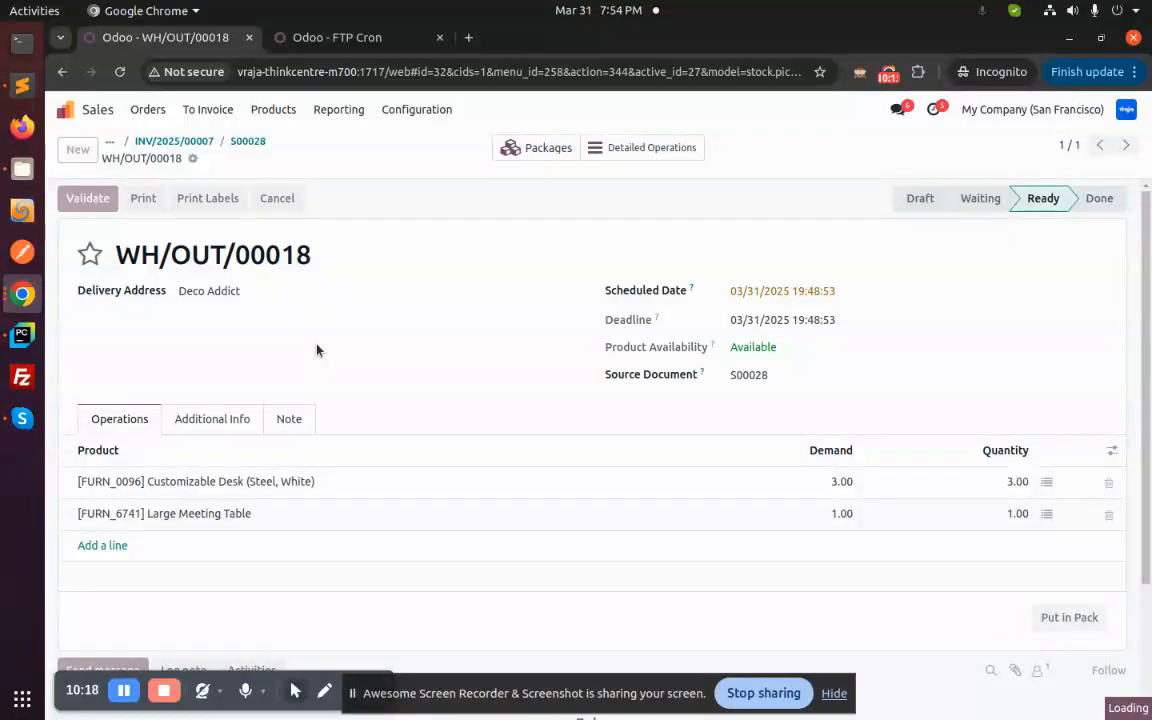
scroll(340, 370, down, 4)
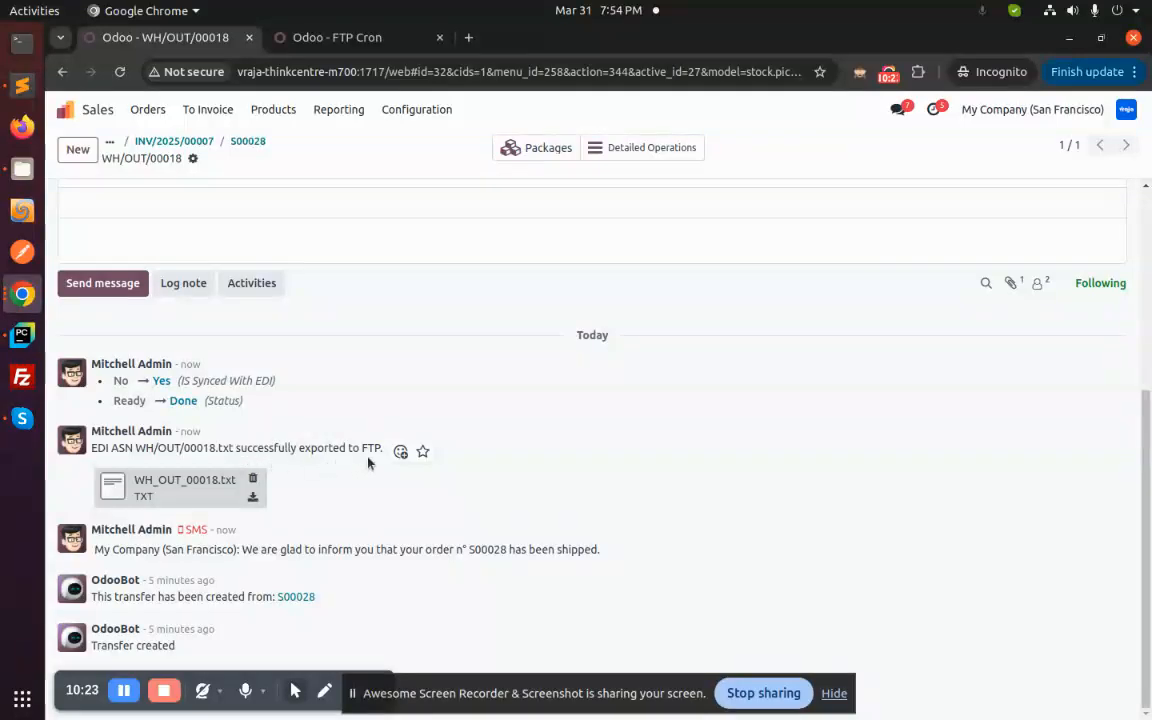
click(188, 491)
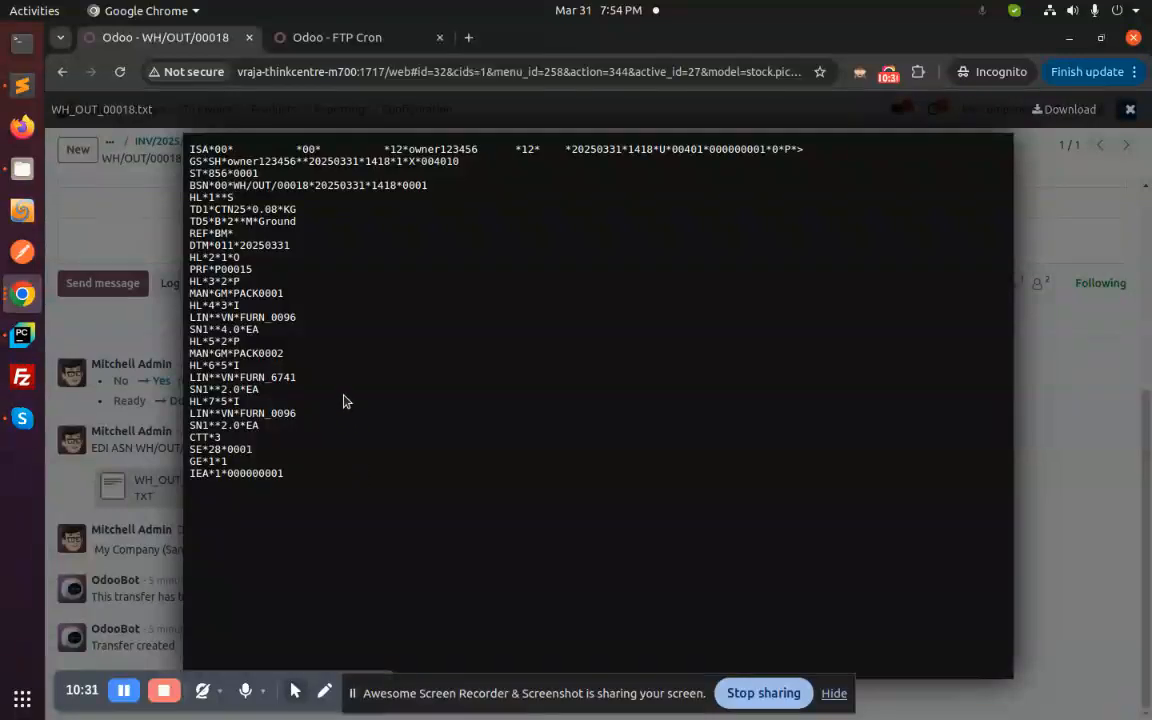
double_click(233, 293)
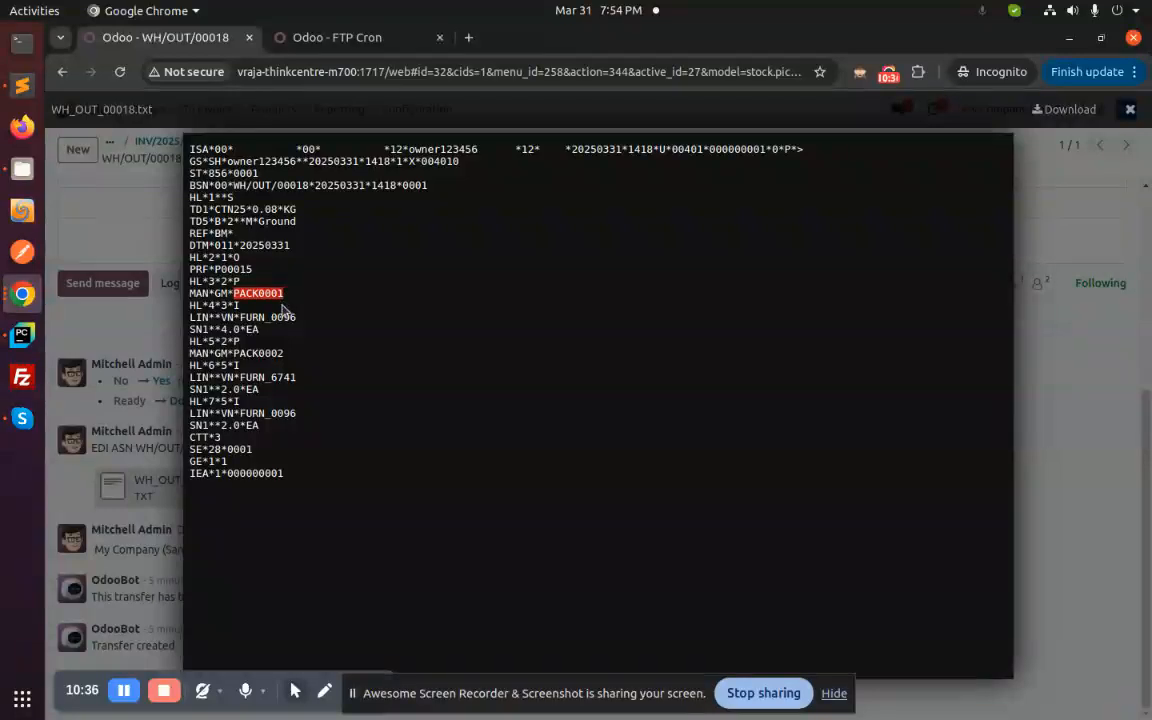
double_click(242, 318)
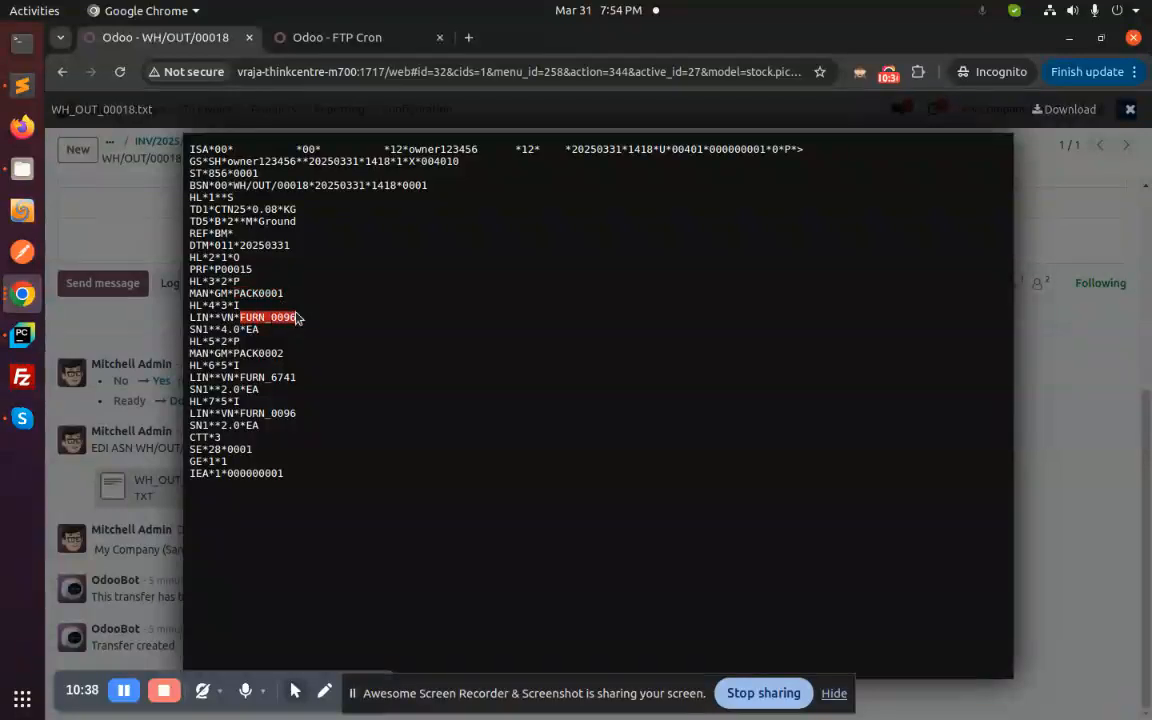
double_click(224, 339)
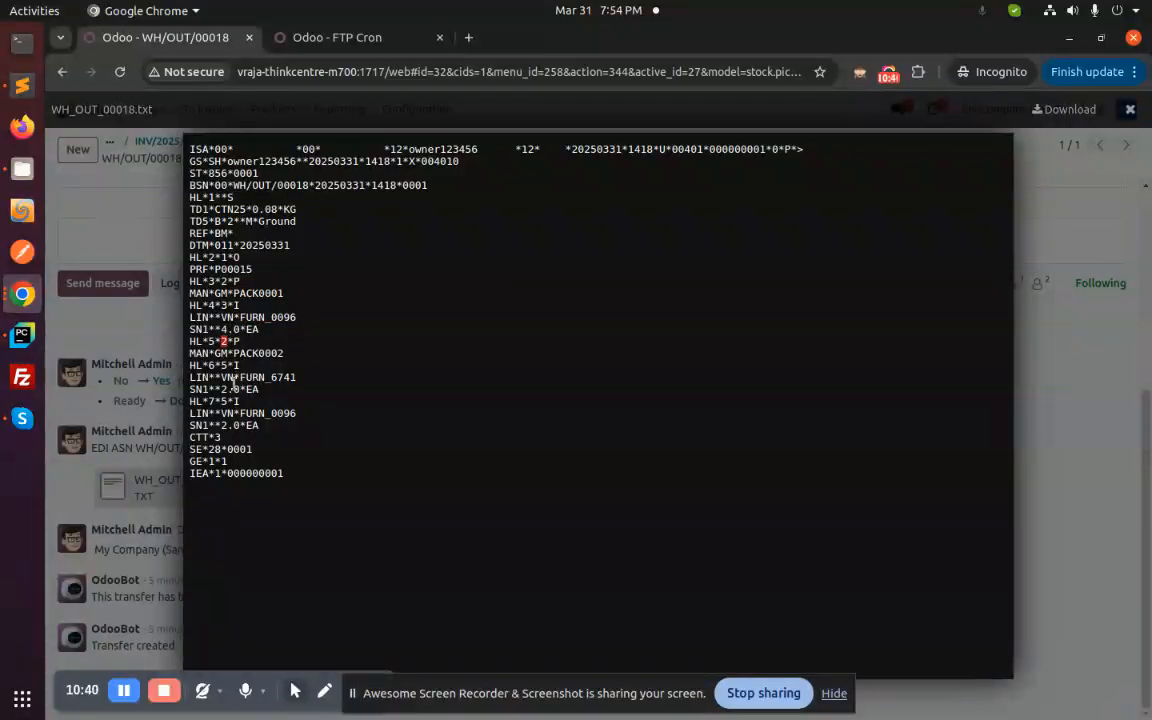
double_click(265, 353)
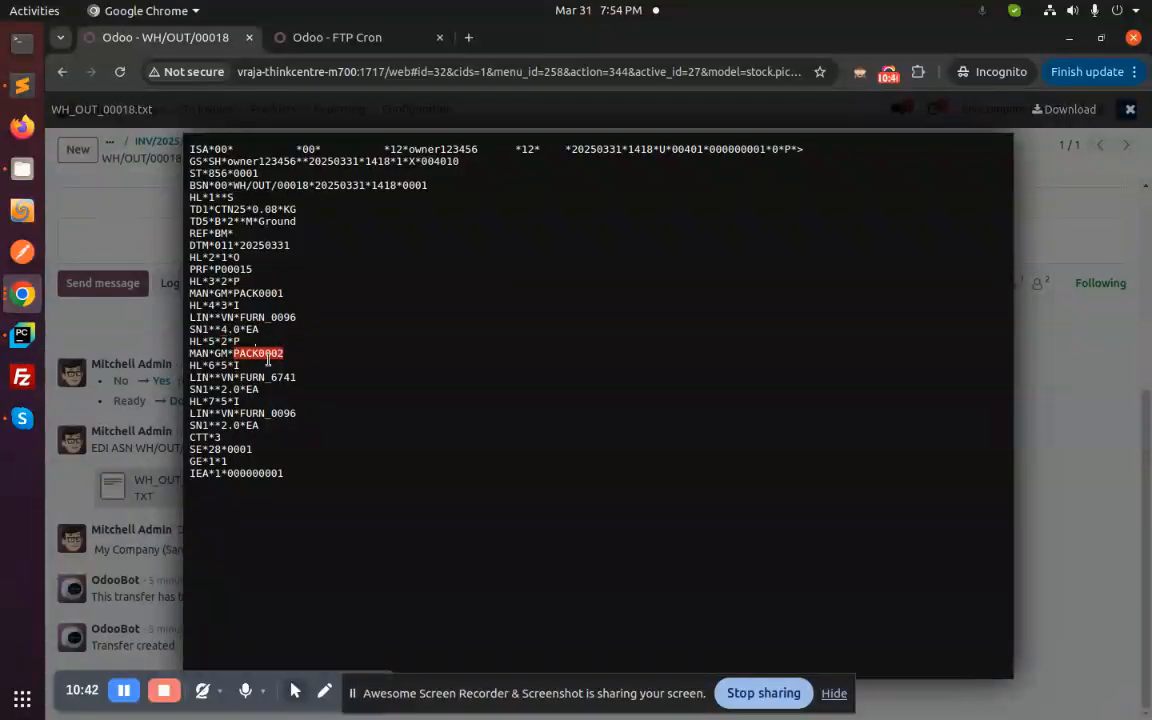
double_click(262, 378)
double_click(271, 411)
double_click(225, 389)
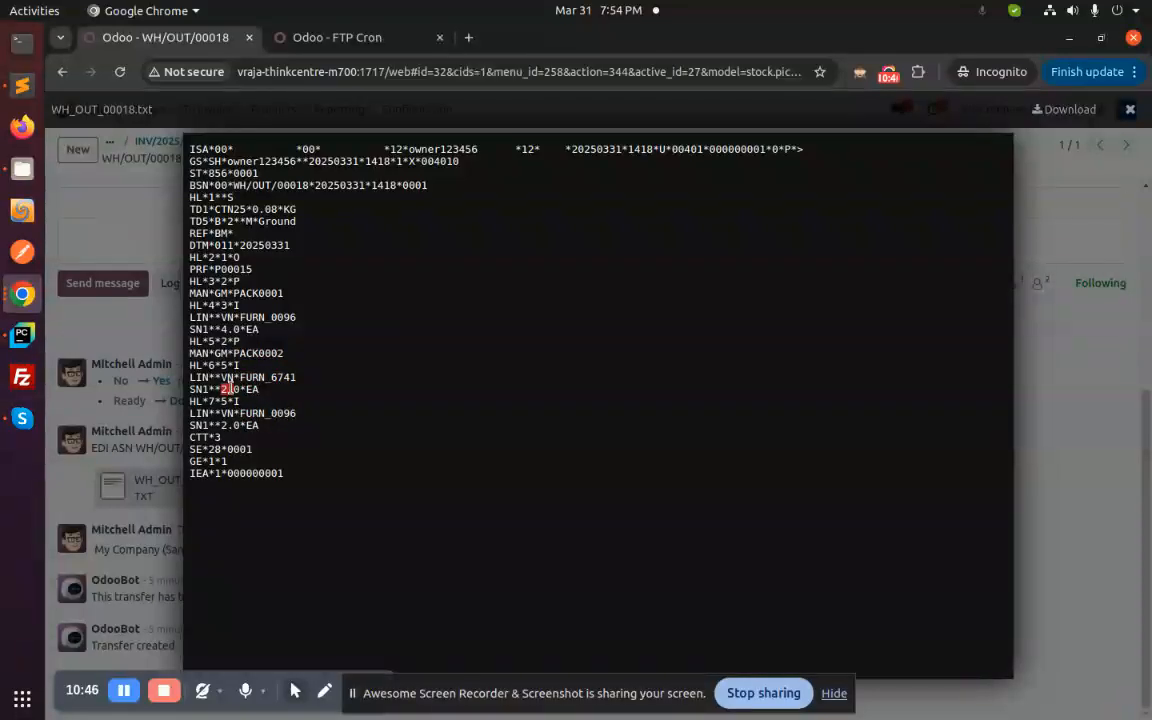
click(314, 415)
click(118, 330)
scroll(386, 460, up, 5)
scroll(391, 498, down, 1)
scroll(391, 498, up, 2)
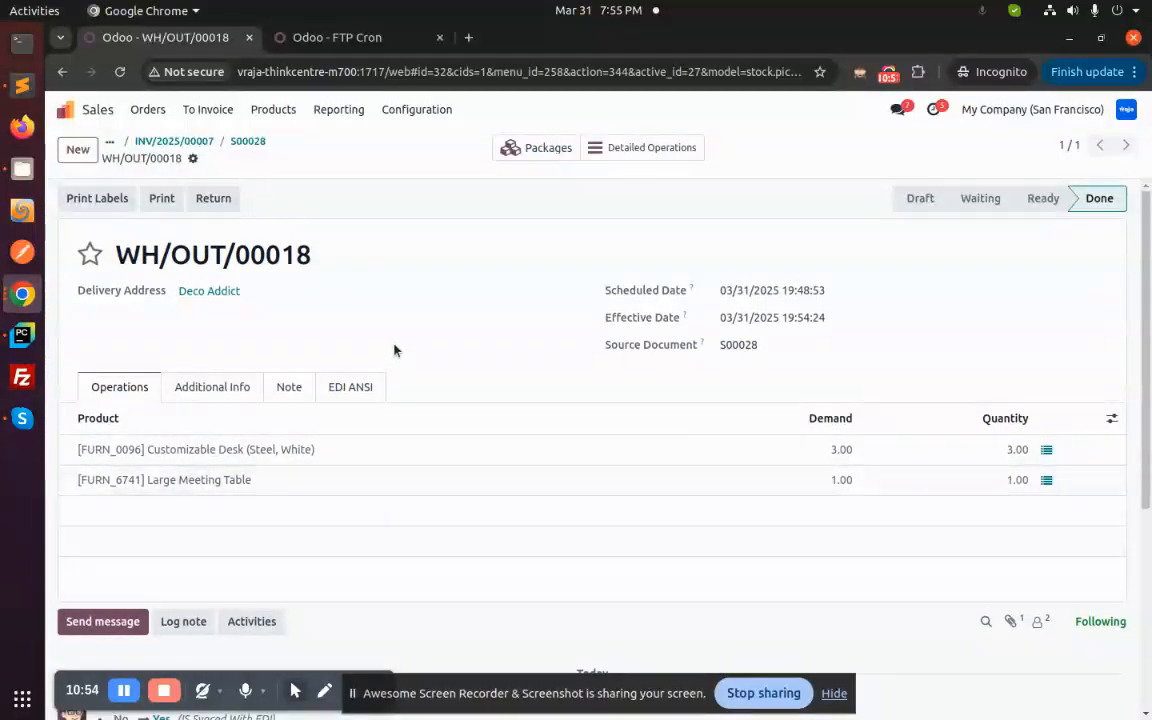
- On the Odoo - FTP Cron page, open Logs Details > Log Operation
click(322, 38)
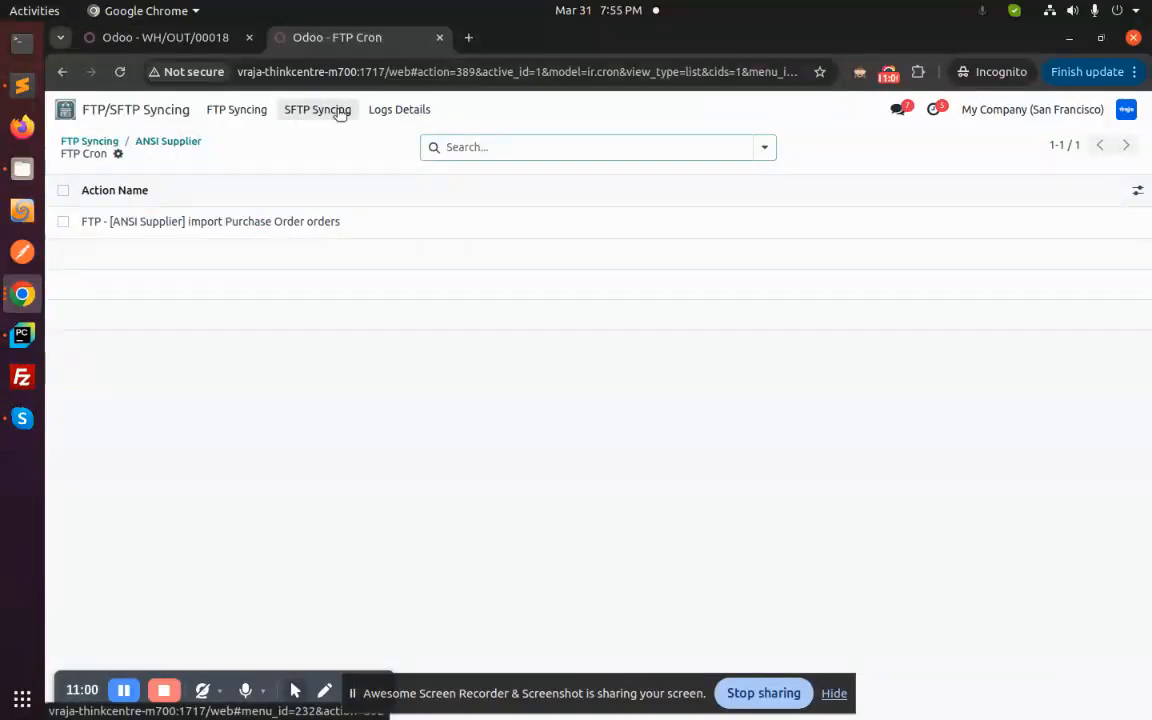
click(390, 111)
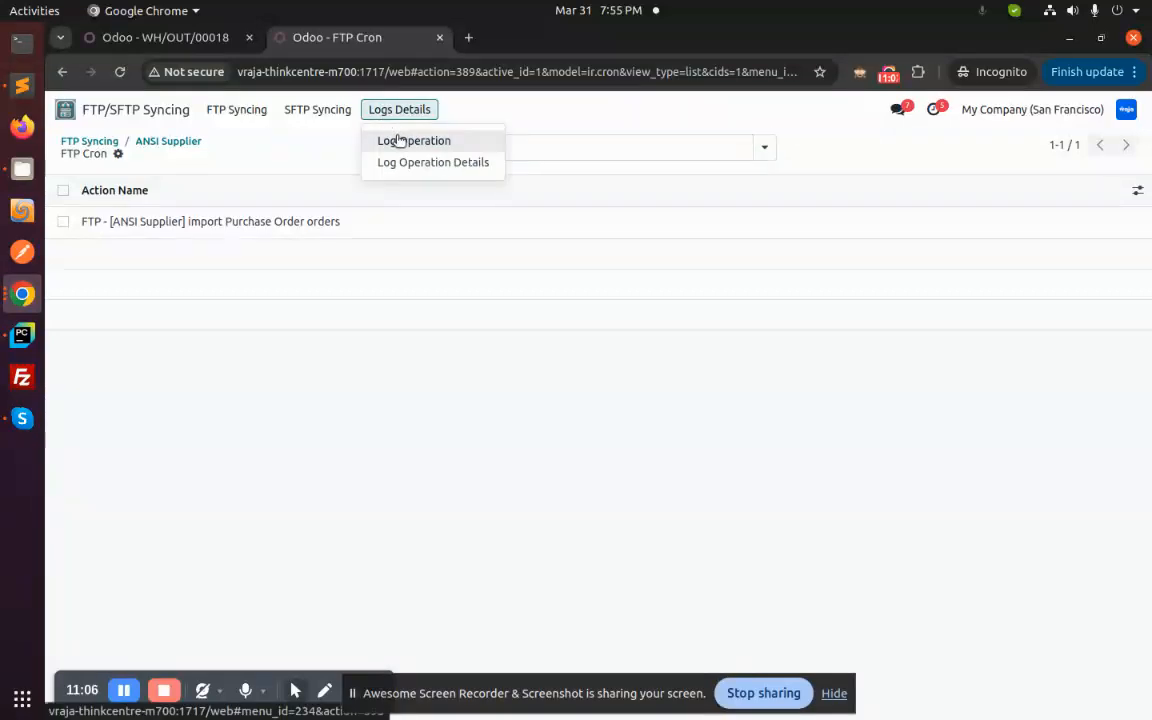
click(342, 134)
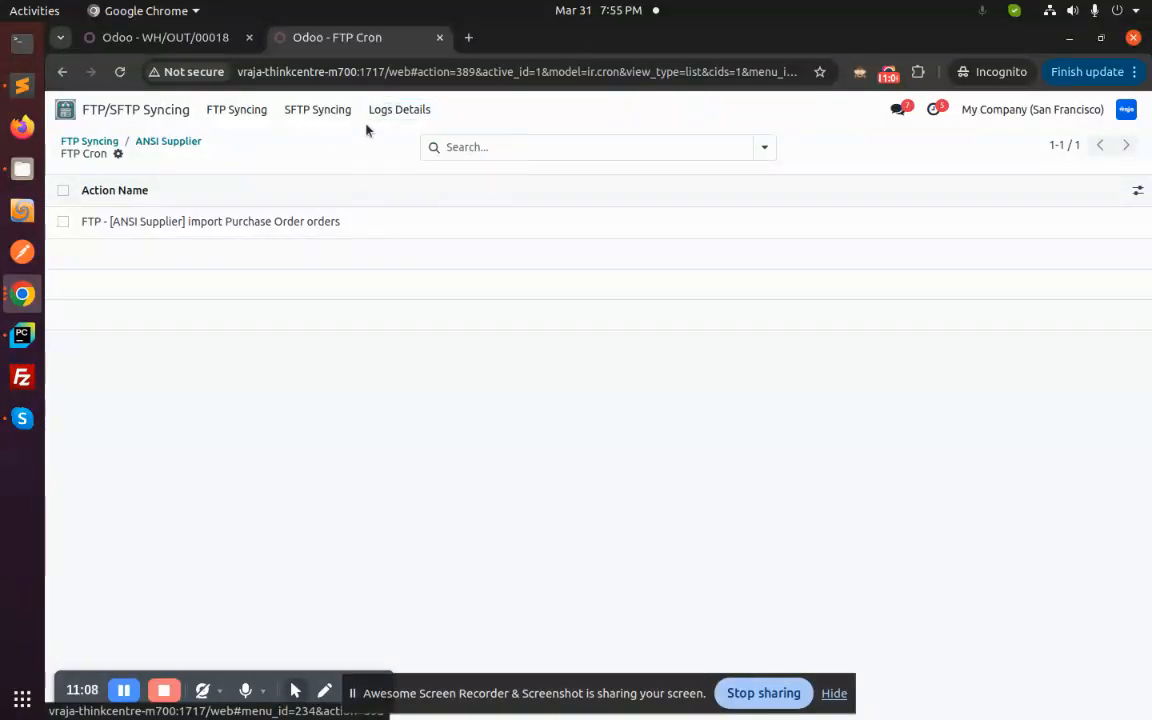
click(394, 112)
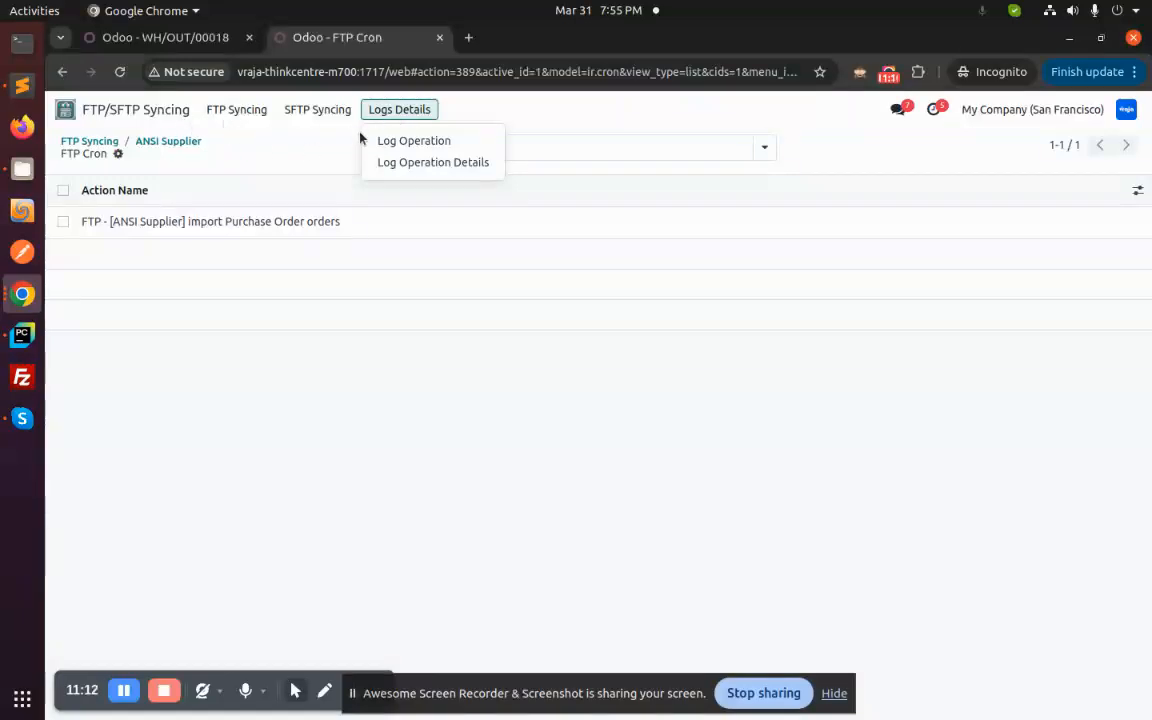
click(399, 146)
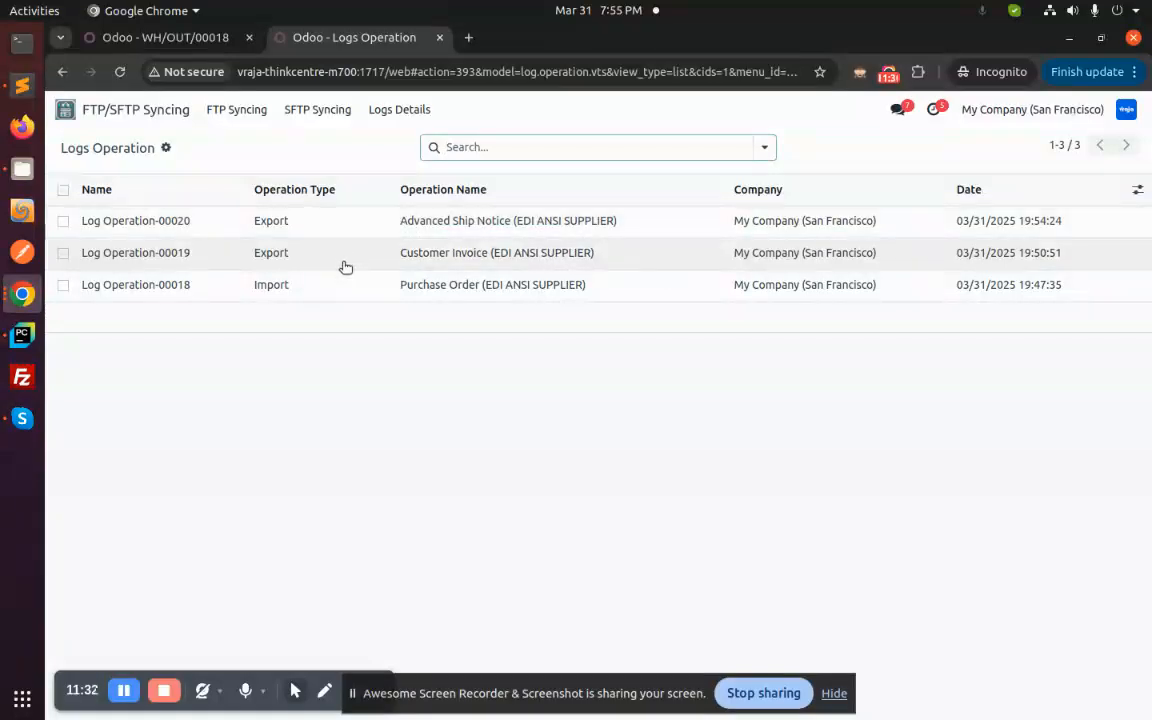
- Review Log Operation-00018 for the purchase order import, then return to the Odoo home screen
click(337, 293)
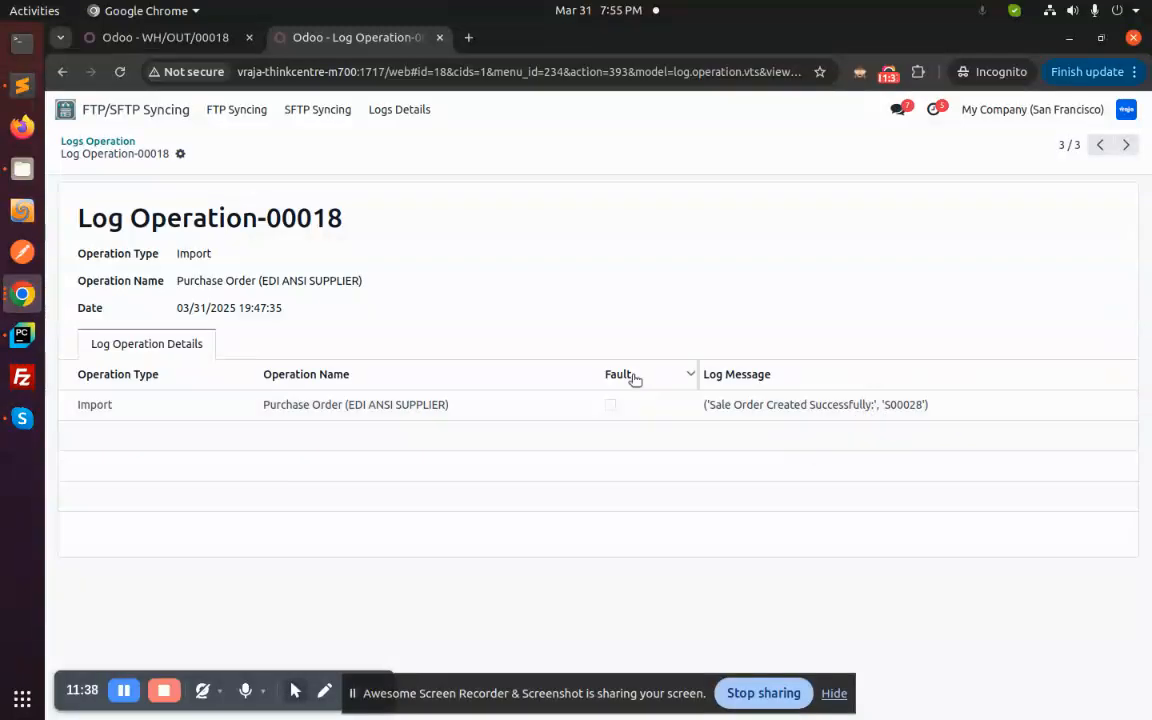
click(112, 141)
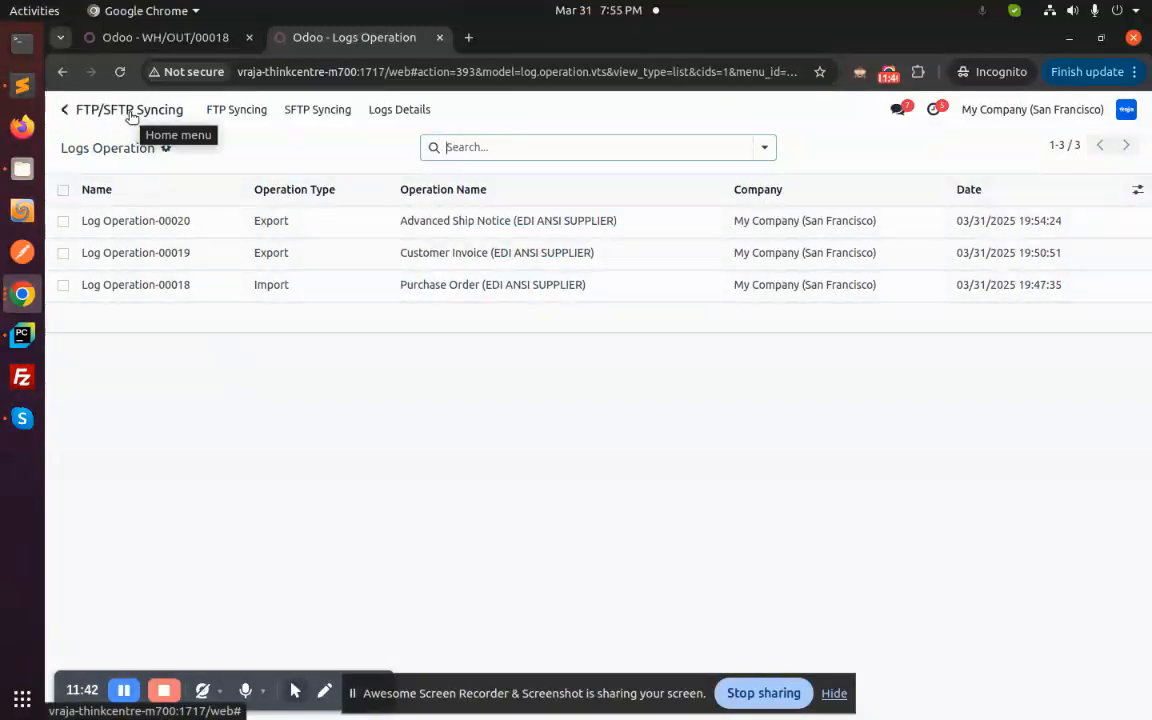
click(131, 117)
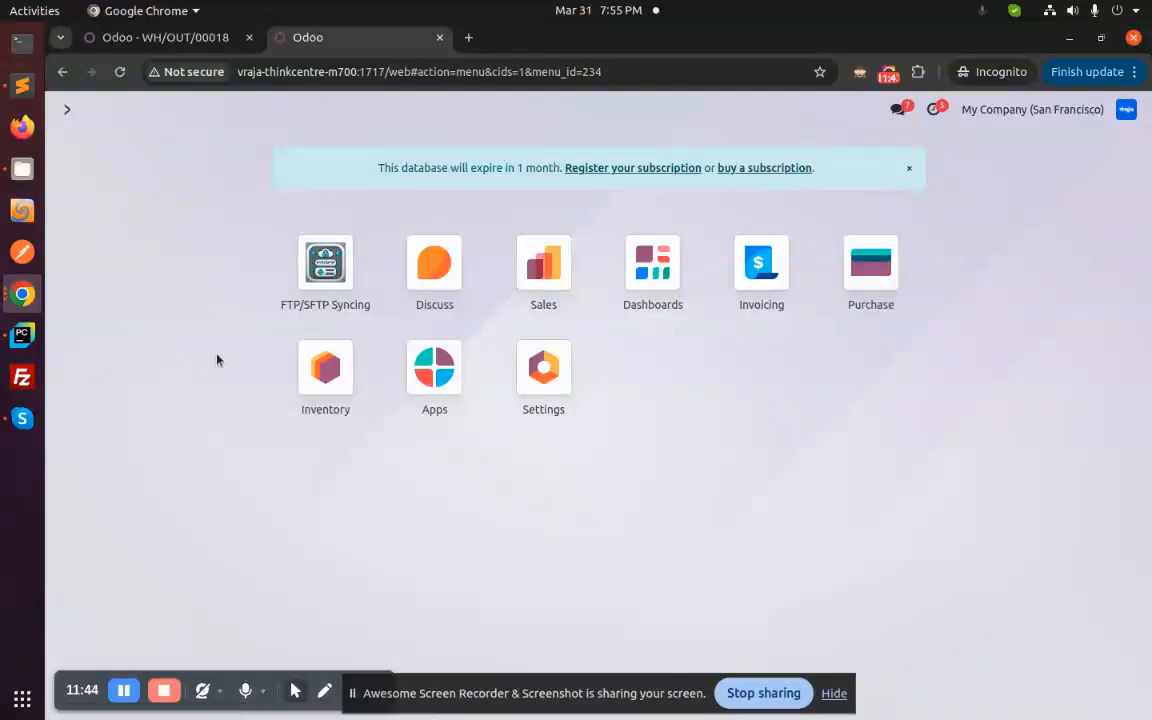